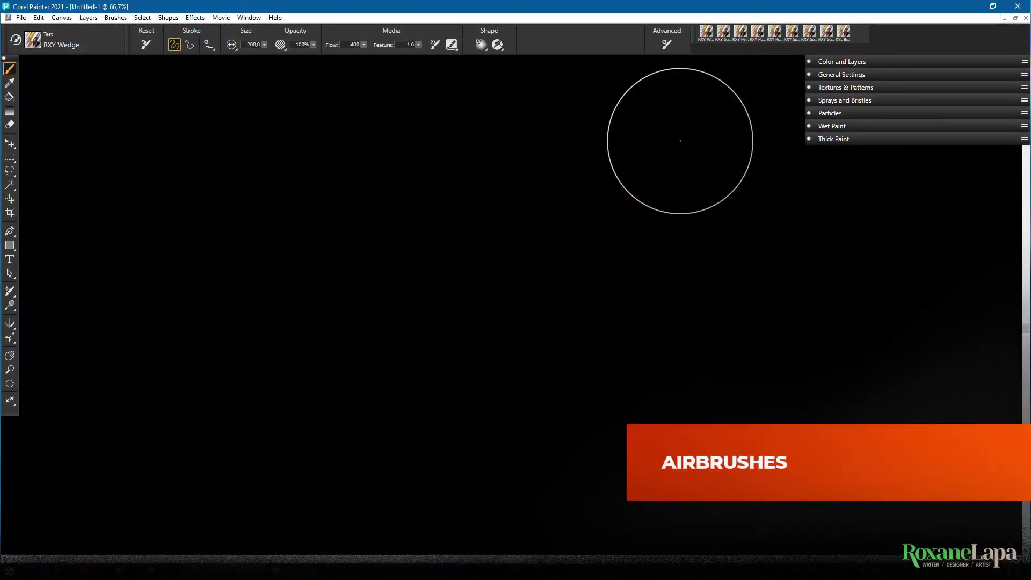
Set the brush's Dab Type to Airbrush in General Settings.
left_click(841, 74)
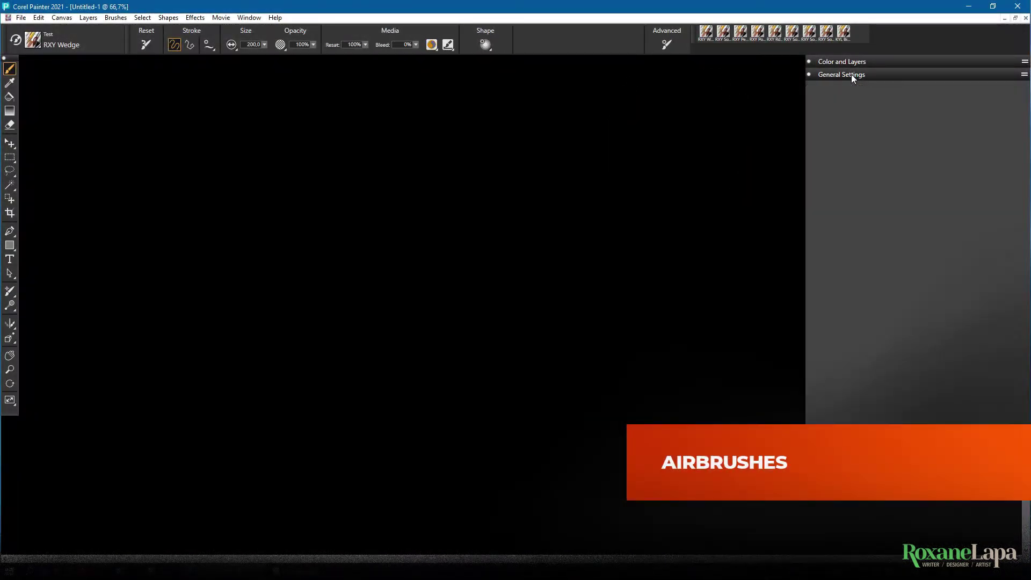
left_click(871, 103)
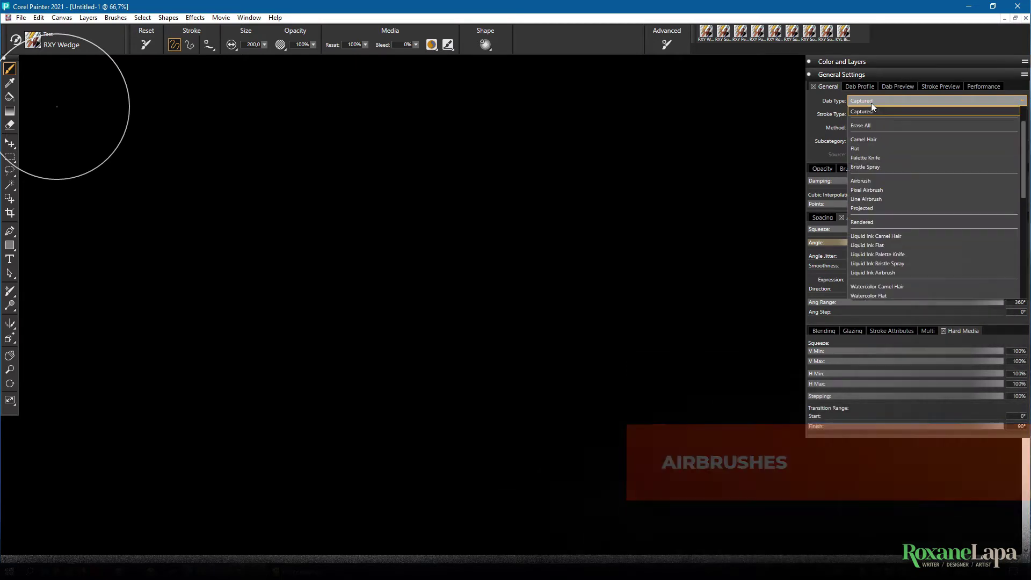
left_click(870, 181)
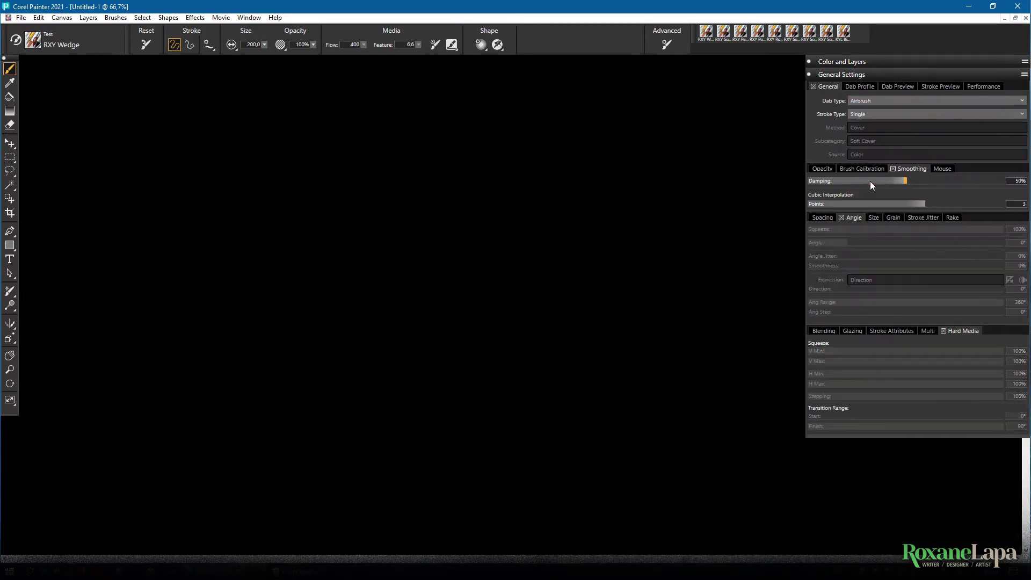
left_click(841, 74)
Float the Sprays and Bristles panel over the canvas and show it beside General Settings.
left_click_drag(863, 100, 676, 92)
left_click(676, 97)
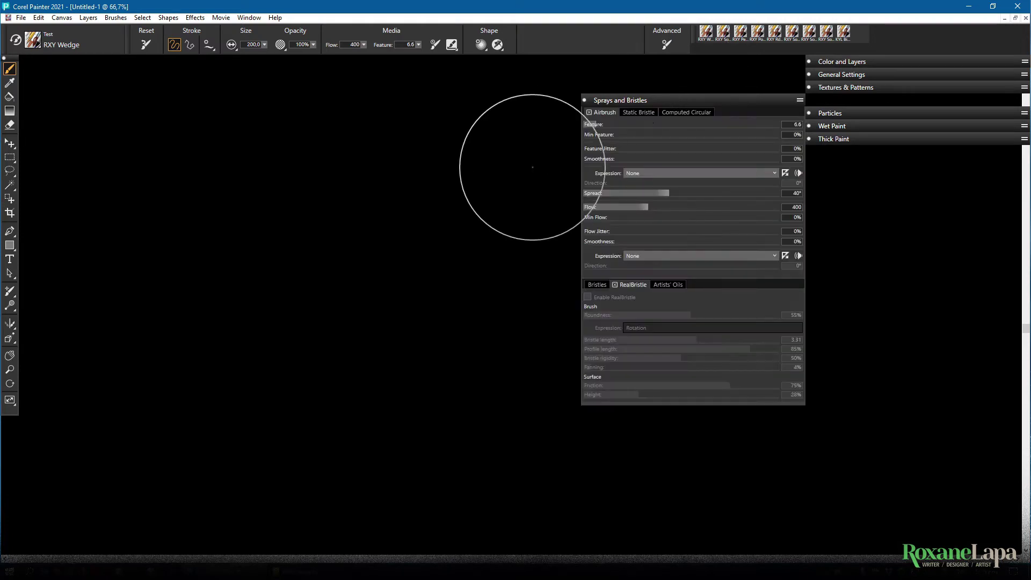
left_click(912, 73)
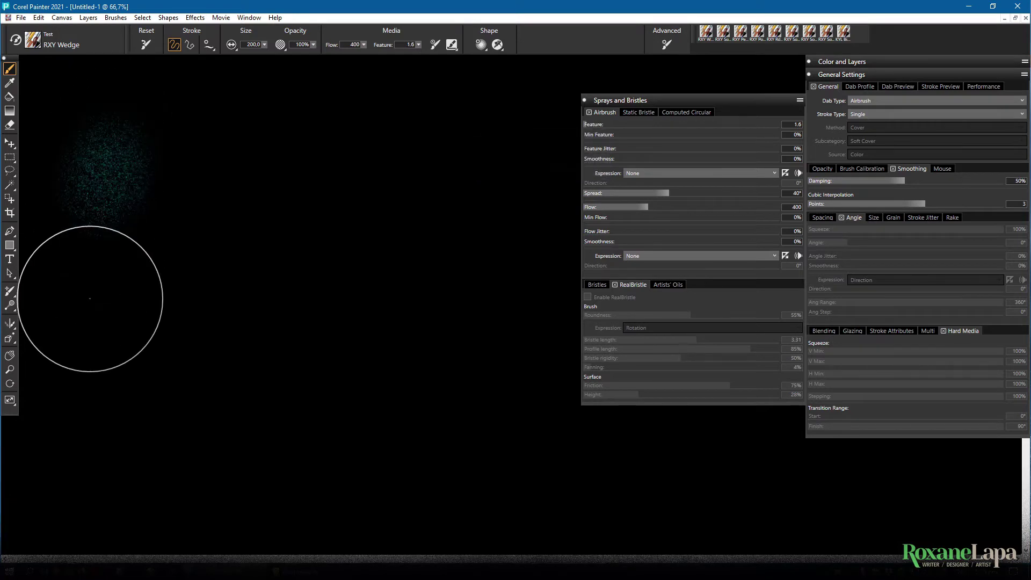
Paint four airbrush strokes at feature sizes 1.6, 3.6, 8.2 and 100, speckled to solid.
mouse_move(97, 129)
left_mouse_down()
mouse_move(124, 132)
mouse_move(85, 324)
left_mouse_up()
left_click_drag(241, 122, 218, 286)
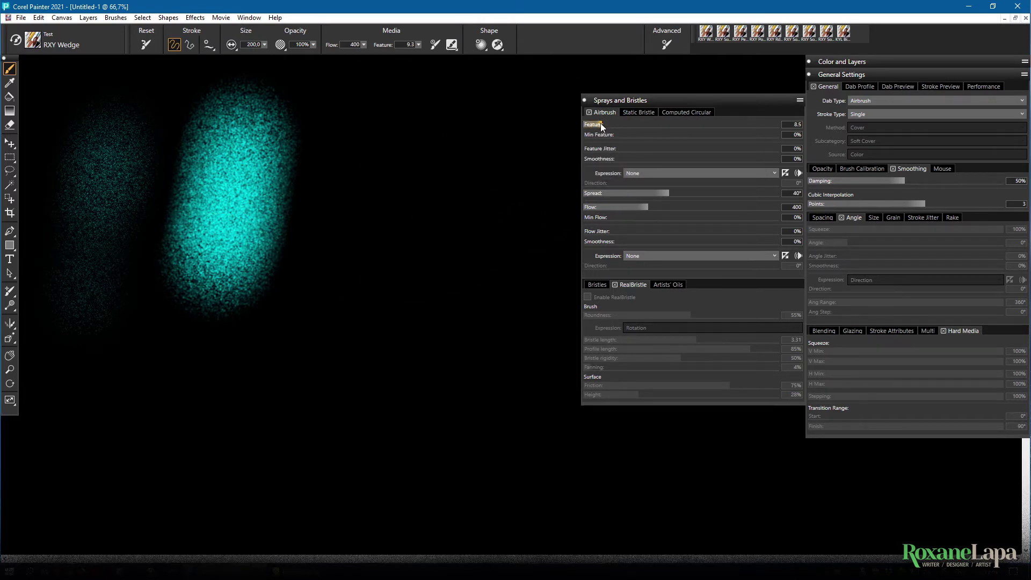
left_click_drag(363, 121, 343, 274)
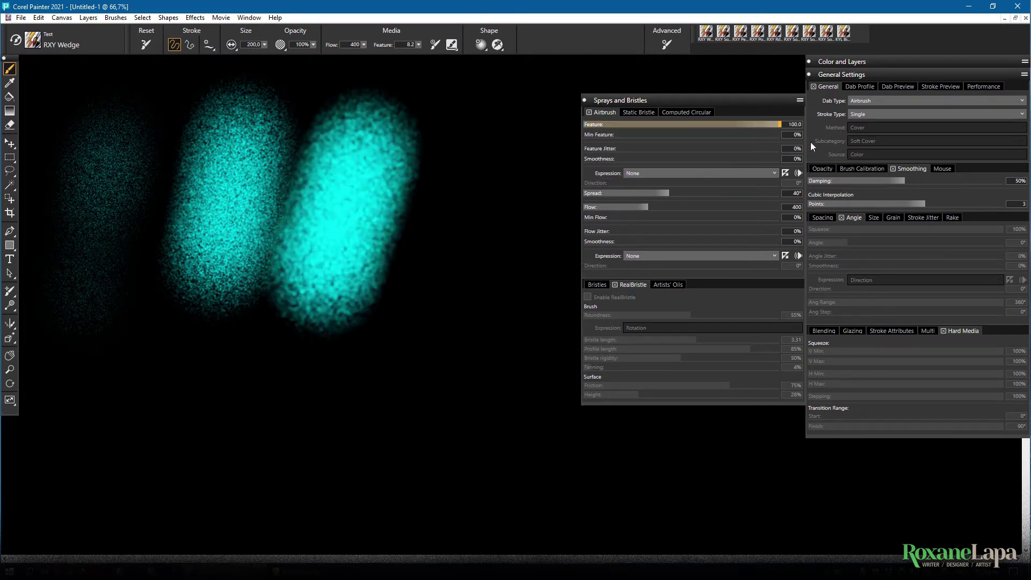
left_click_drag(483, 129, 448, 274)
Clear the canvas, lower Flow to 34 and Feature to about 1, and paint a sparse speckled stroke.
key("ctrl+a")
key("BackSpace")
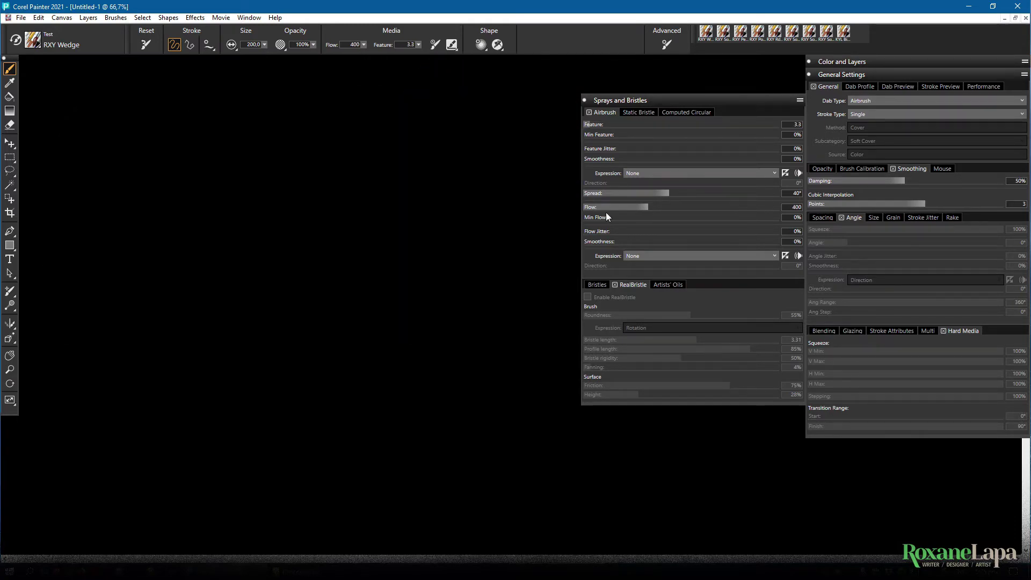
left_click_drag(606, 207, 588, 208)
left_click_drag(161, 162, 153, 347)
key("ctrl+z")
left_click(597, 123)
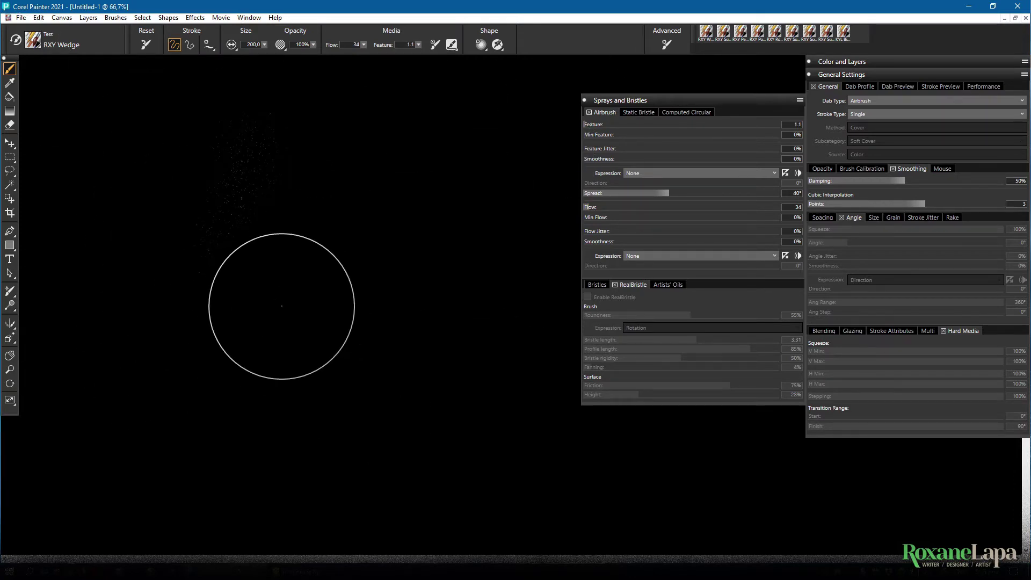
left_click_drag(210, 202, 425, 180)
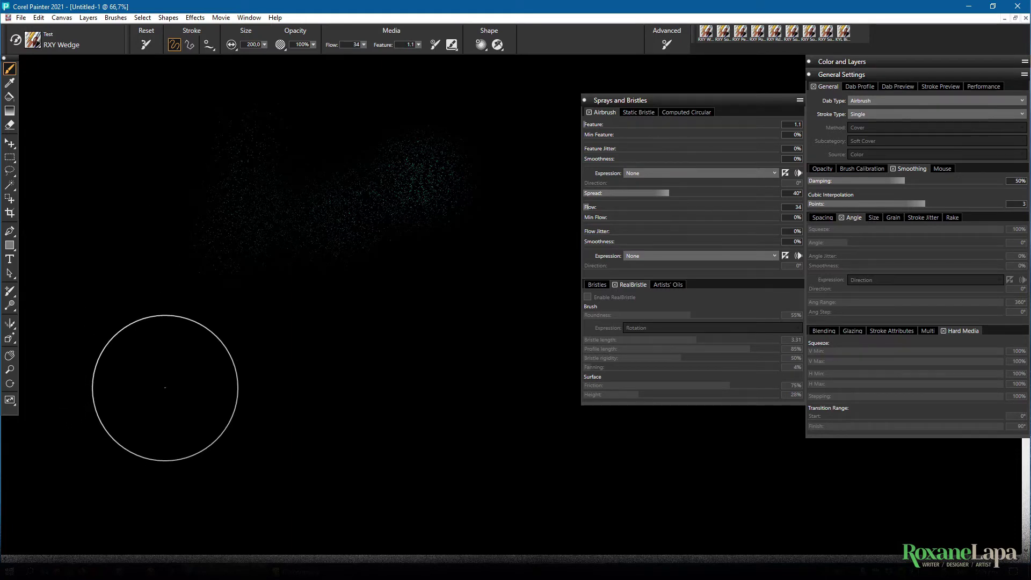
Set Feature Jitter to 100% with Pressure expression and paint a pressure-driven speckle stroke.
left_click(732, 148)
left_click(777, 148)
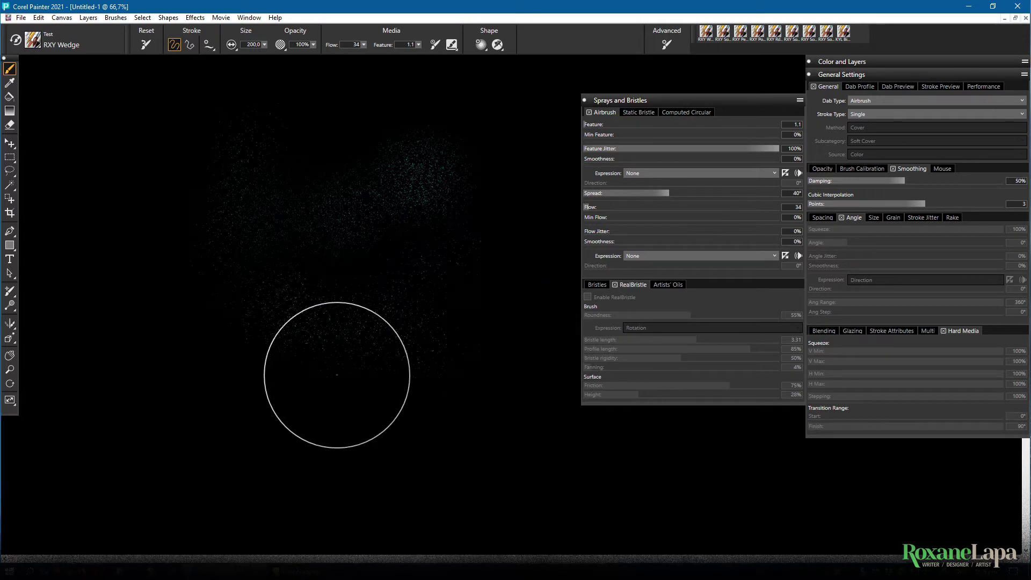
left_click(664, 174)
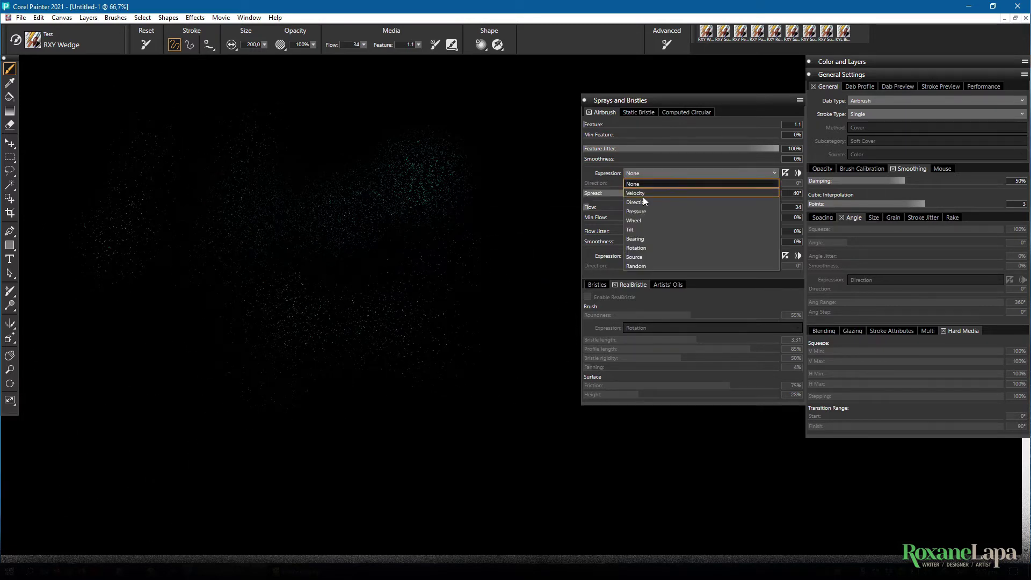
left_click(645, 219)
left_click_drag(155, 175, 425, 440)
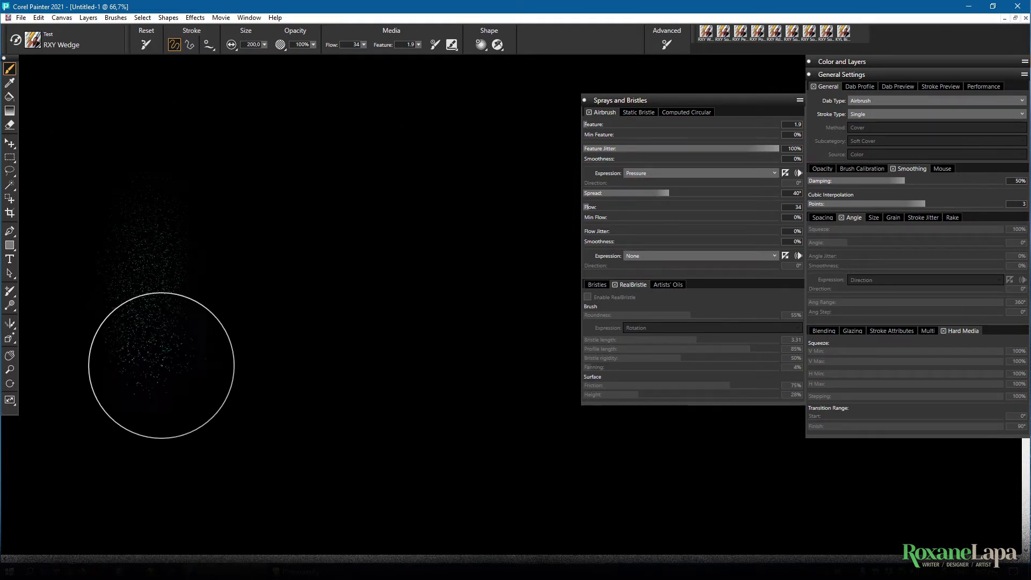
Review the Brush Calibration, Blending and Color and Layers panels, returning to General Settings.
left_click(861, 168)
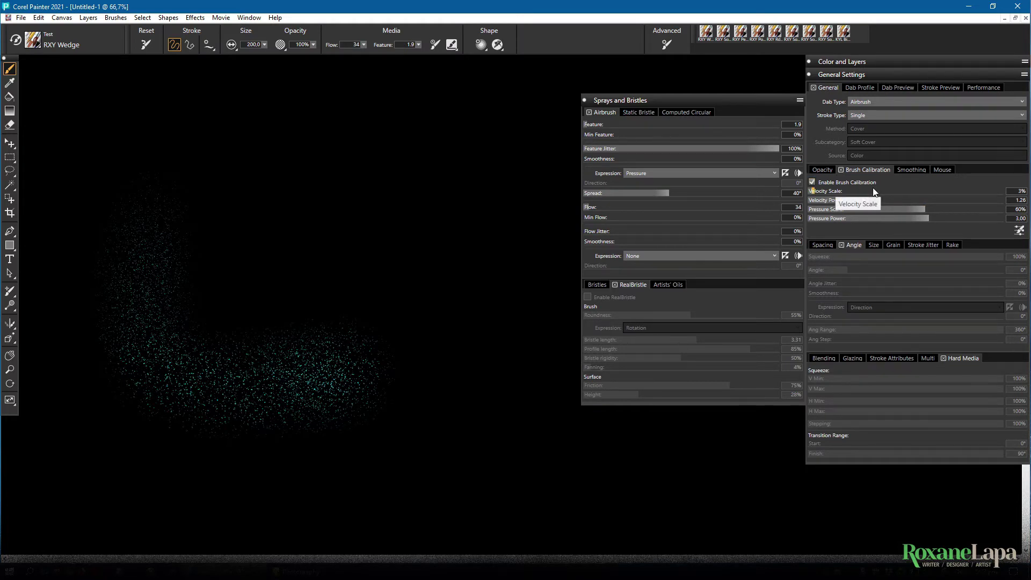
left_click(822, 358)
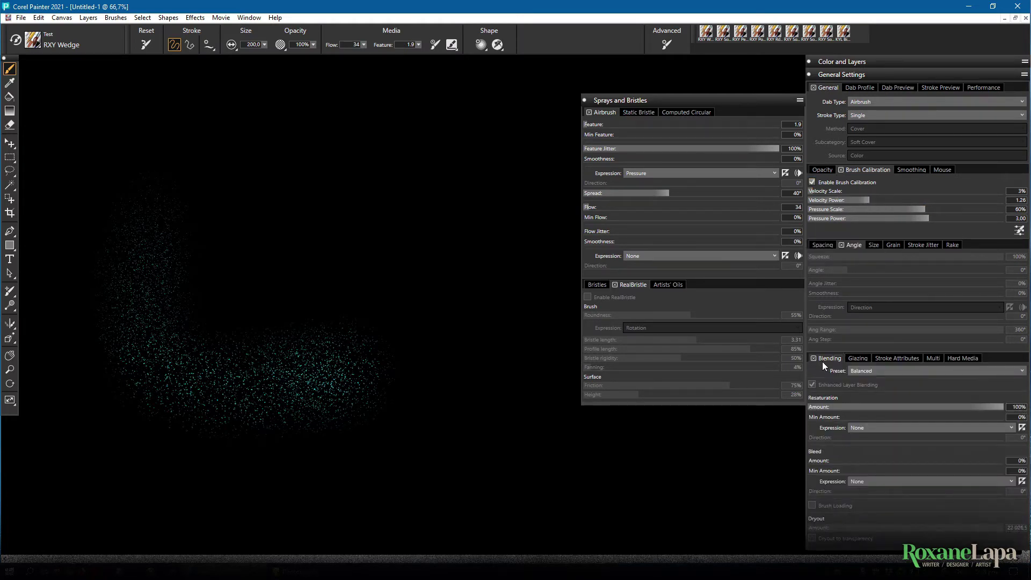
left_click(873, 63)
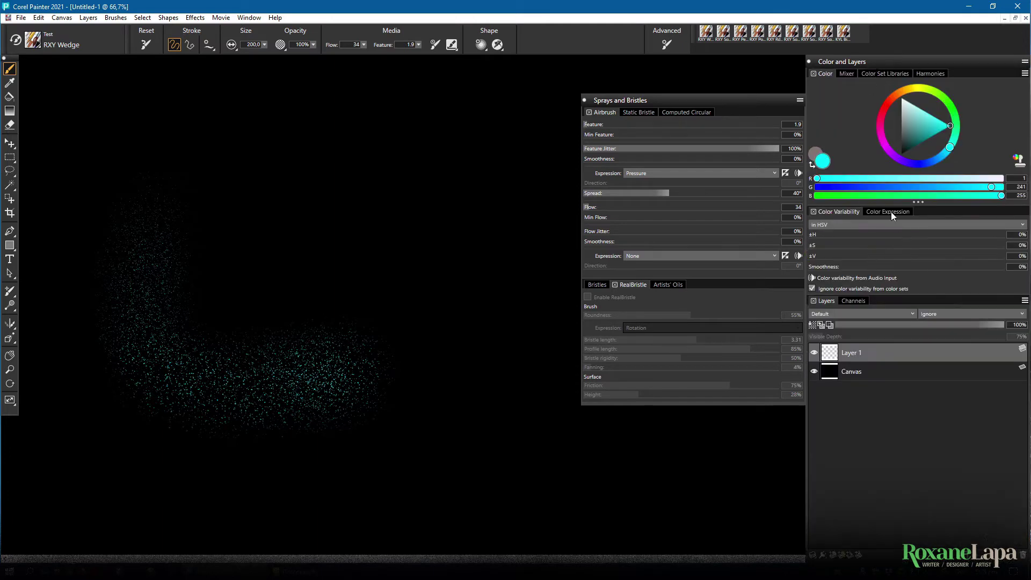
left_click(871, 61)
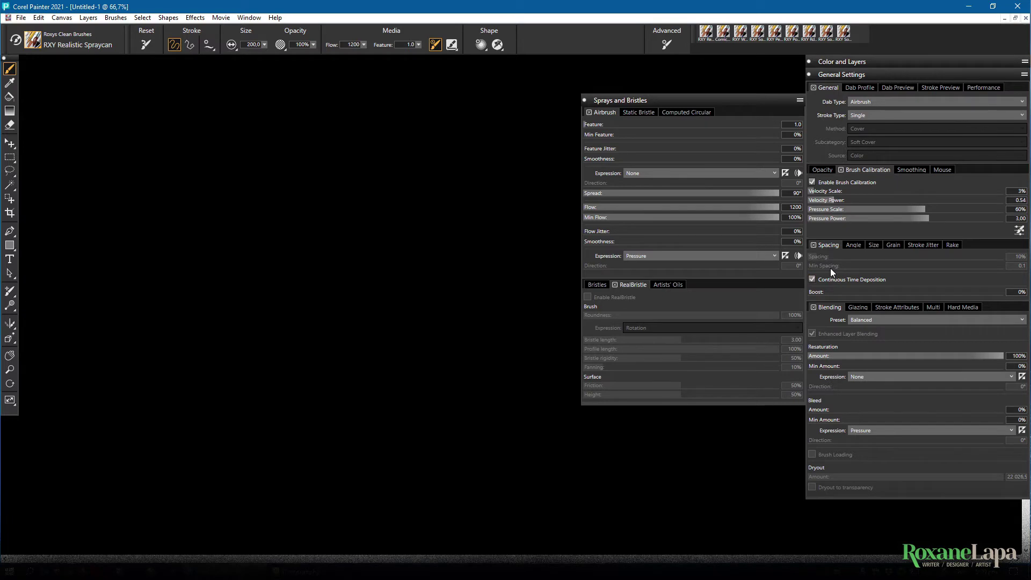
Spray two dense cyan blobs with the Realistic Spraycan, checking the Size settings.
left_click_drag(189, 173, 190, 176)
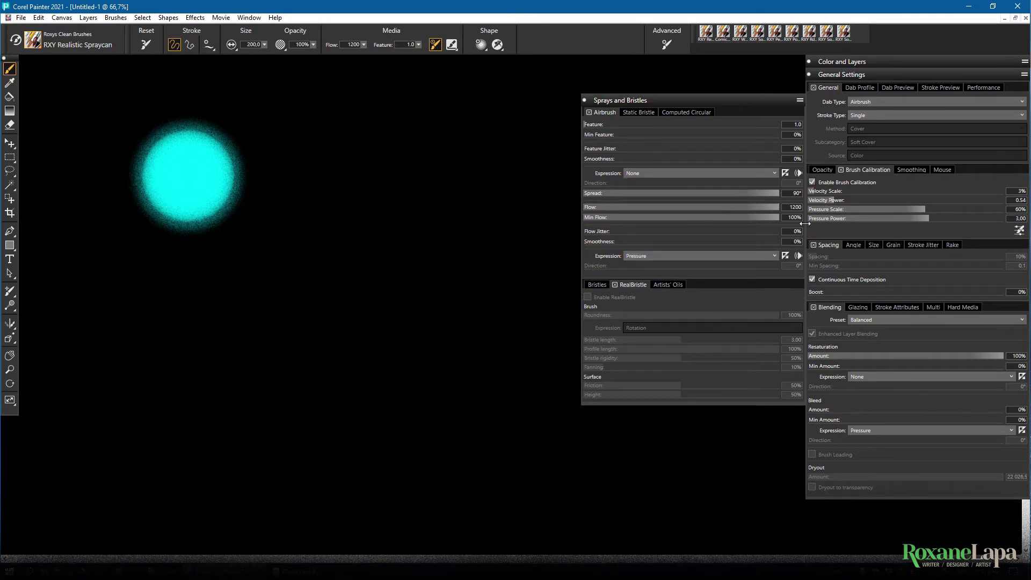
left_click(873, 246)
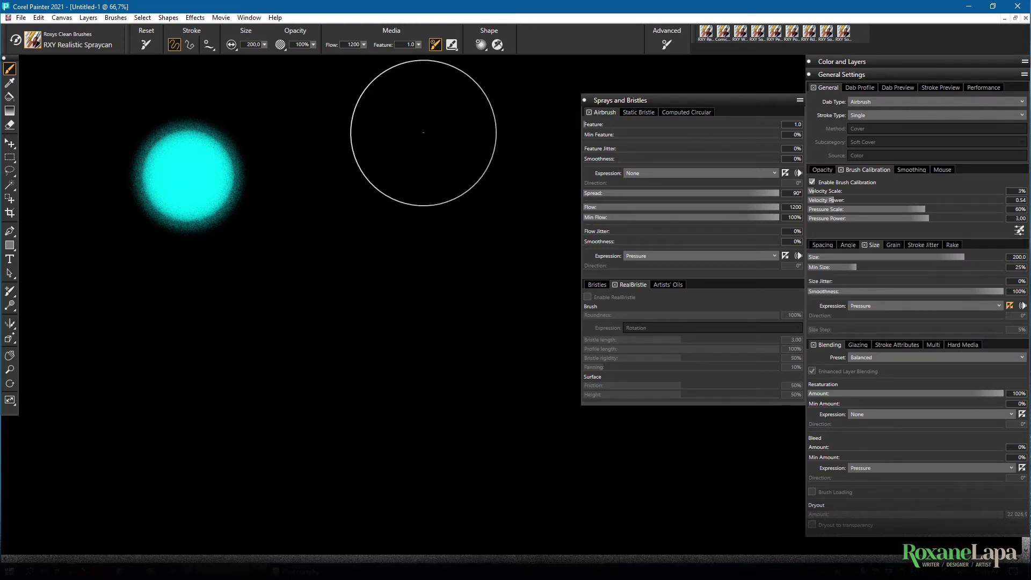
left_click(371, 156)
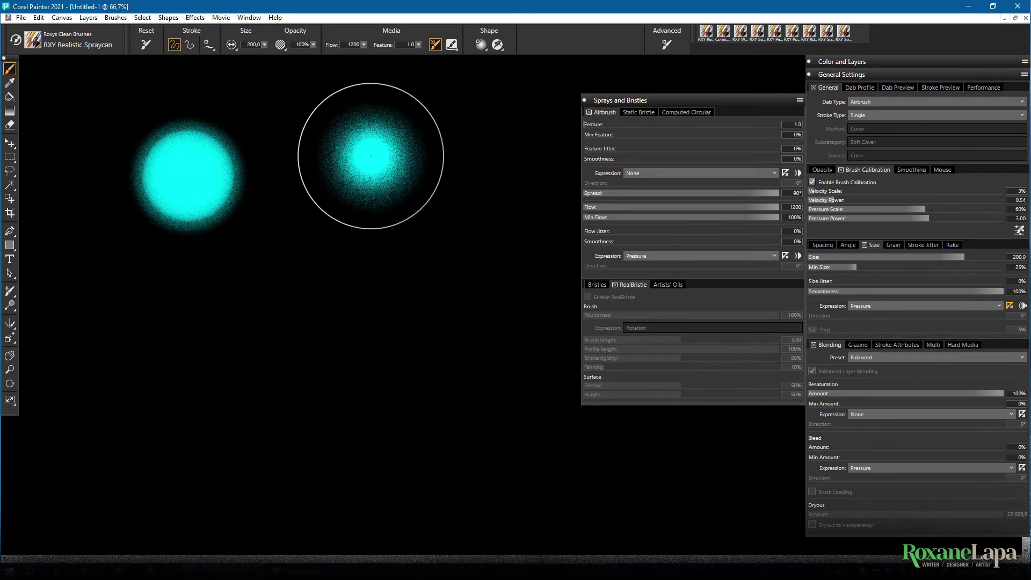
left_click_drag(372, 156, 372, 158)
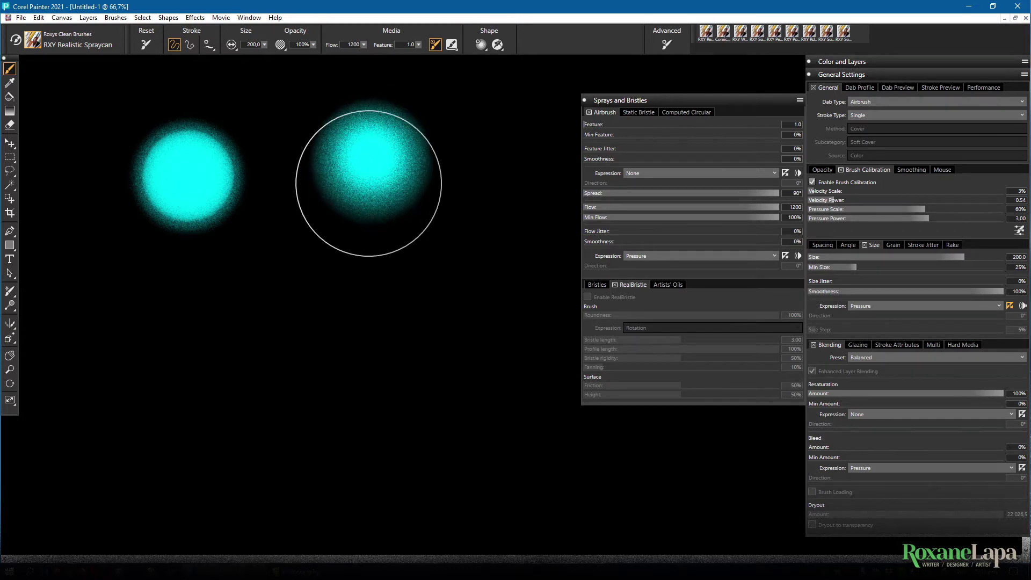
Pull thick cyan spray trails down and right from the second blob.
mouse_move(369, 212)
left_mouse_down()
mouse_move(343, 324)
mouse_move(452, 322)
mouse_move(463, 310)
left_mouse_up()
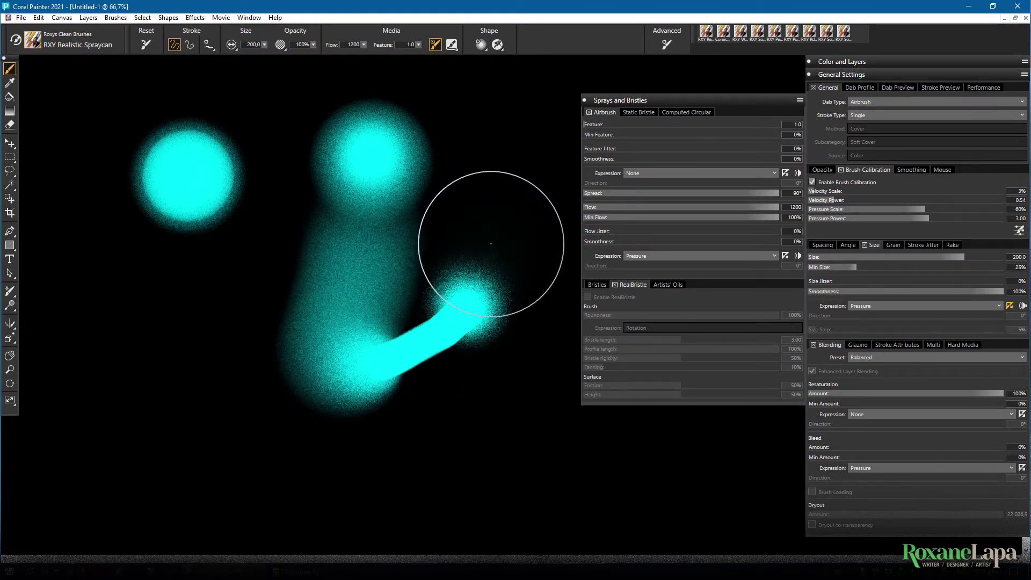
left_click_drag(508, 208, 443, 129)
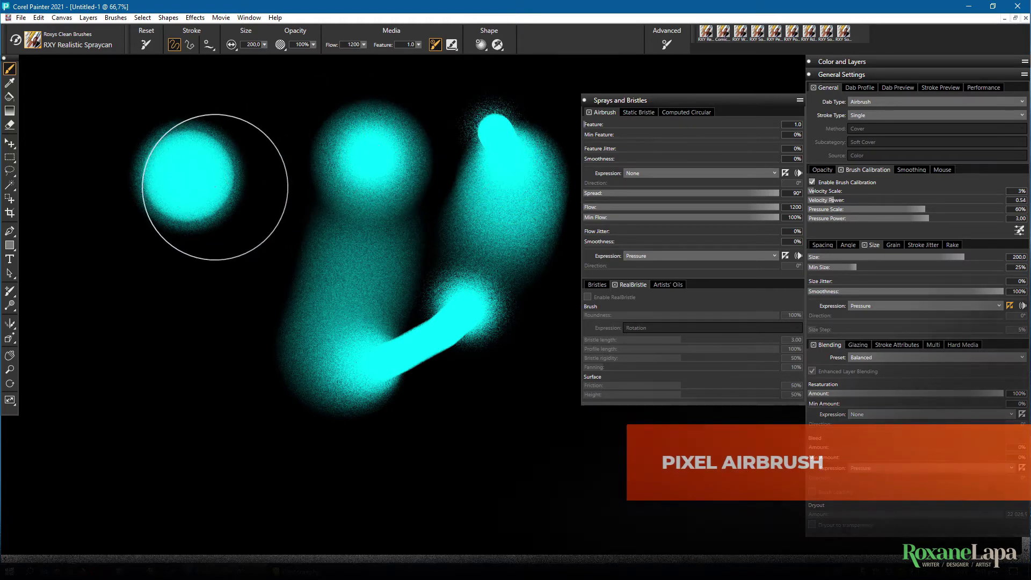
Switch Dab Type to Pixel Airbrush and spray a trail down from the left blob.
left_click(935, 101)
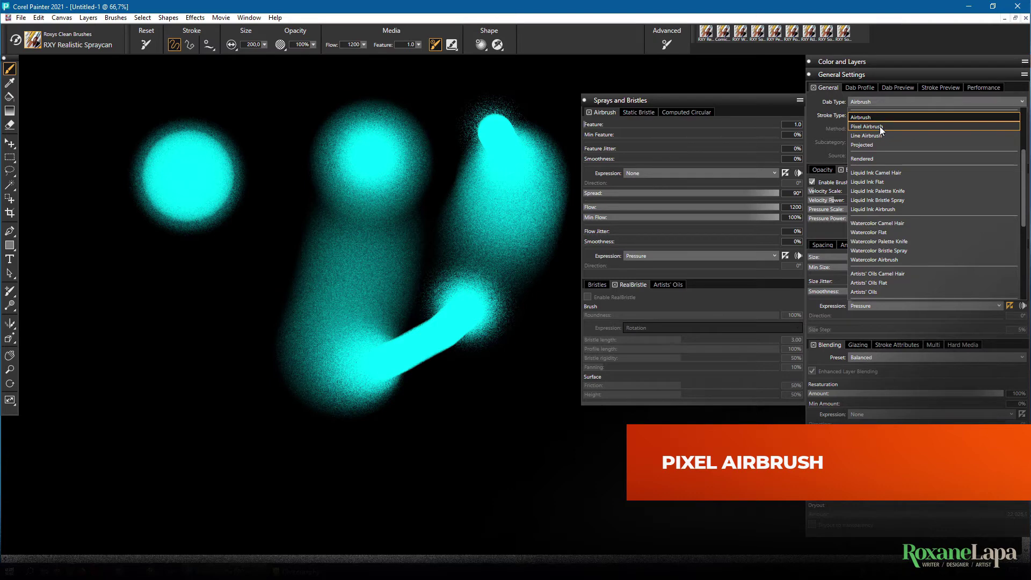
left_click(879, 126)
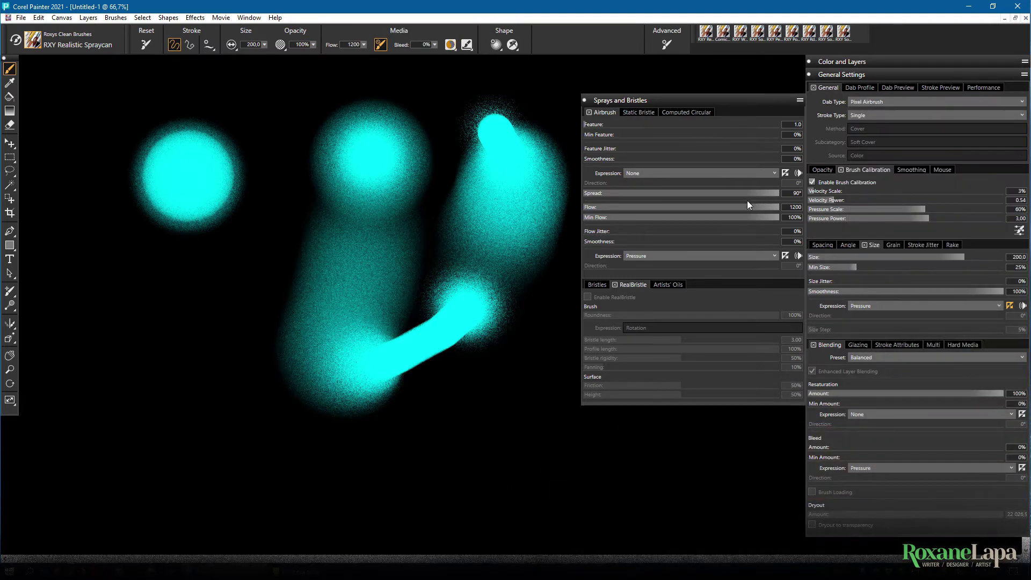
left_click_drag(194, 218, 209, 403)
left_click_drag(146, 241, 228, 444)
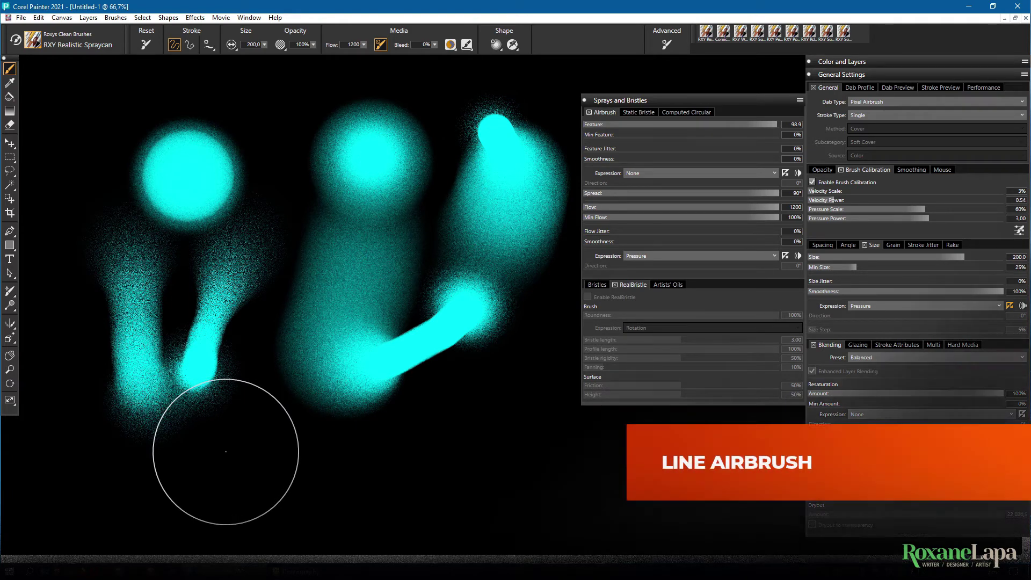
Switch Dab Type to Line Airbrush, paint a thick stroke and stamp four round dabs.
left_click(878, 102)
left_click(877, 121)
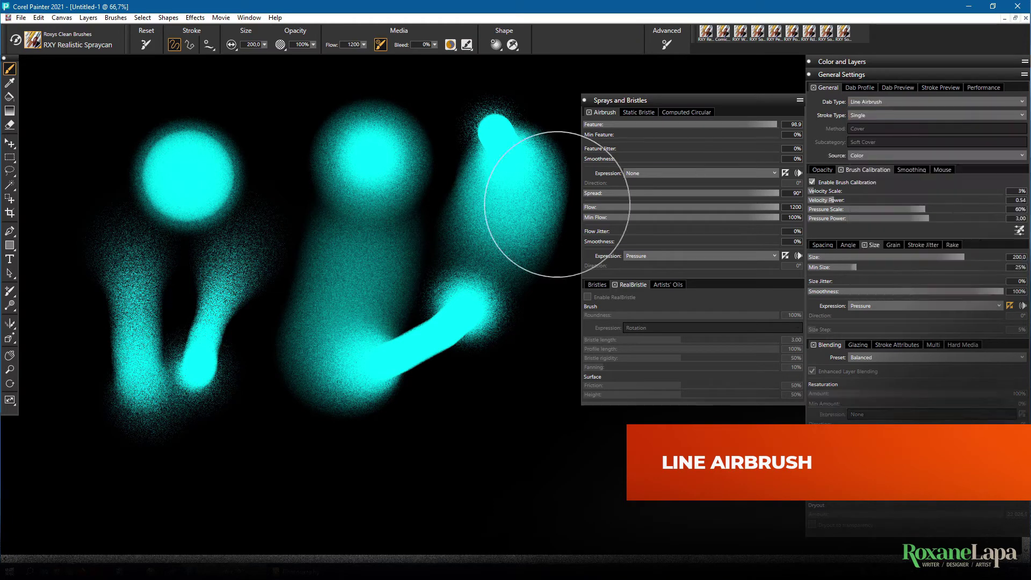
mouse_move(206, 403)
left_mouse_down()
mouse_move(326, 479)
mouse_move(346, 471)
left_mouse_up()
left_click(483, 439)
left_click(602, 455)
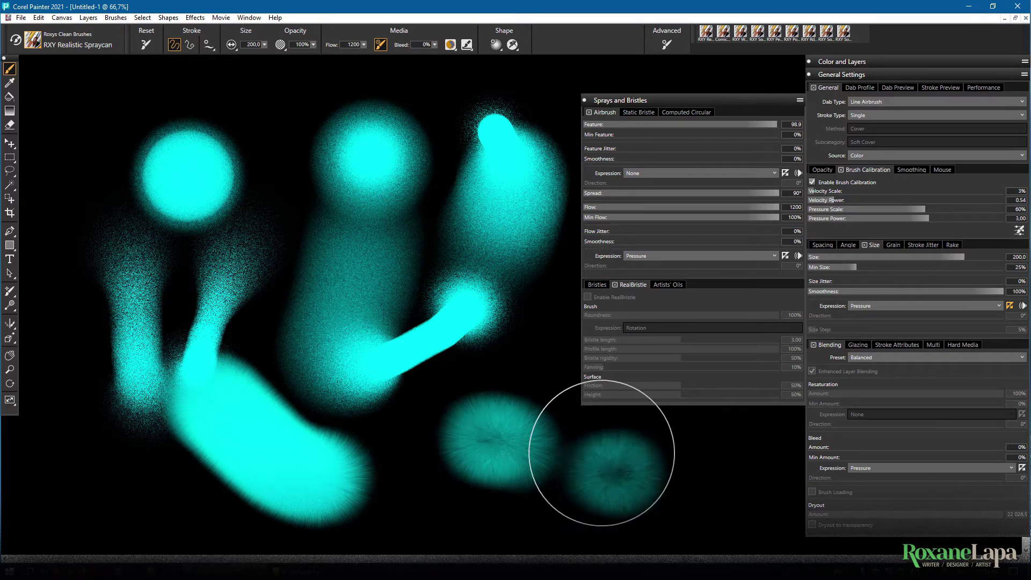
left_click(294, 113)
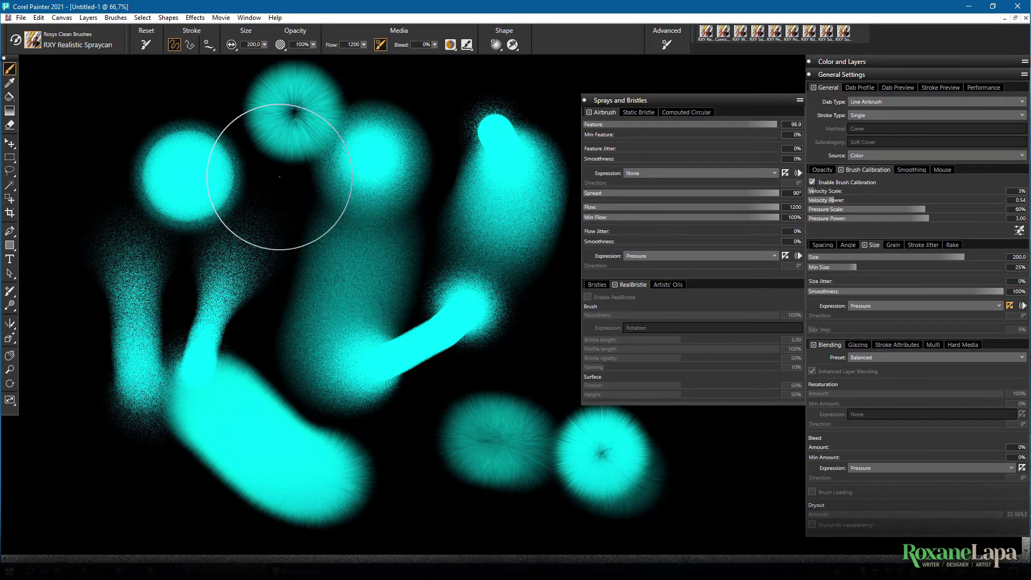
left_click(286, 181)
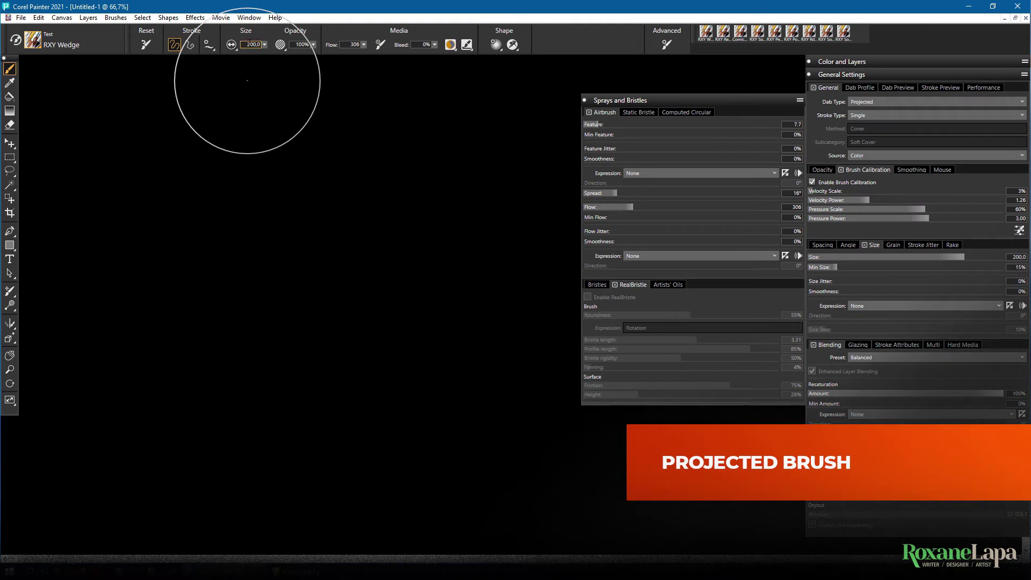
Set brush Size to 400 and paint an orange projected-dab stroke with the Color source.
left_click(256, 45)
type("00")
key("Return")
mouse_move(183, 209)
left_mouse_down()
mouse_move(264, 263)
mouse_move(372, 255)
mouse_move(435, 185)
mouse_move(452, 234)
mouse_move(448, 403)
mouse_move(363, 406)
mouse_move(331, 383)
mouse_move(383, 355)
mouse_move(286, 350)
mouse_move(234, 386)
mouse_move(266, 355)
left_mouse_up()
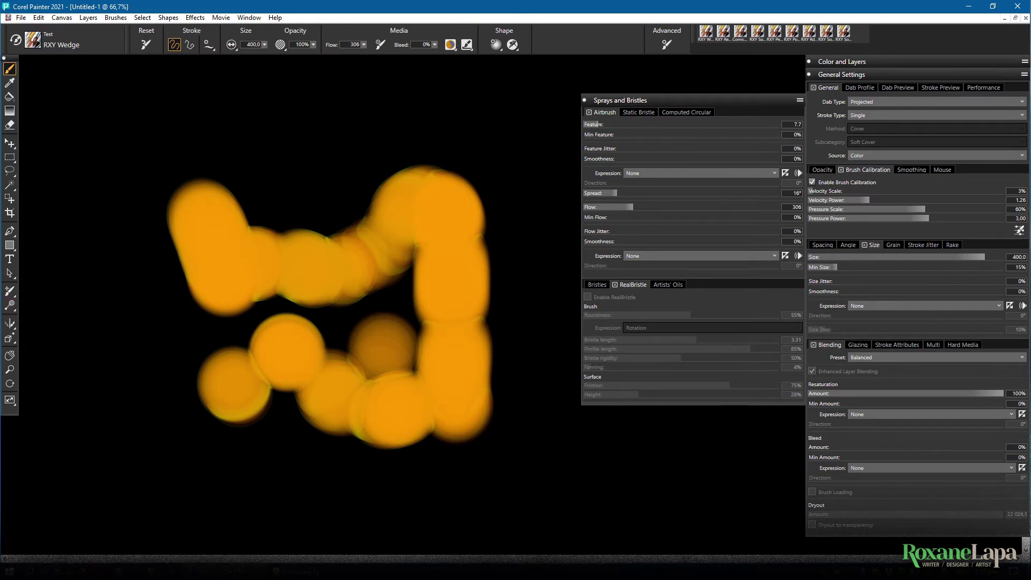
Paint test strokes with Gradient and Pattern sources, then clear the canvas.
left_click(871, 154)
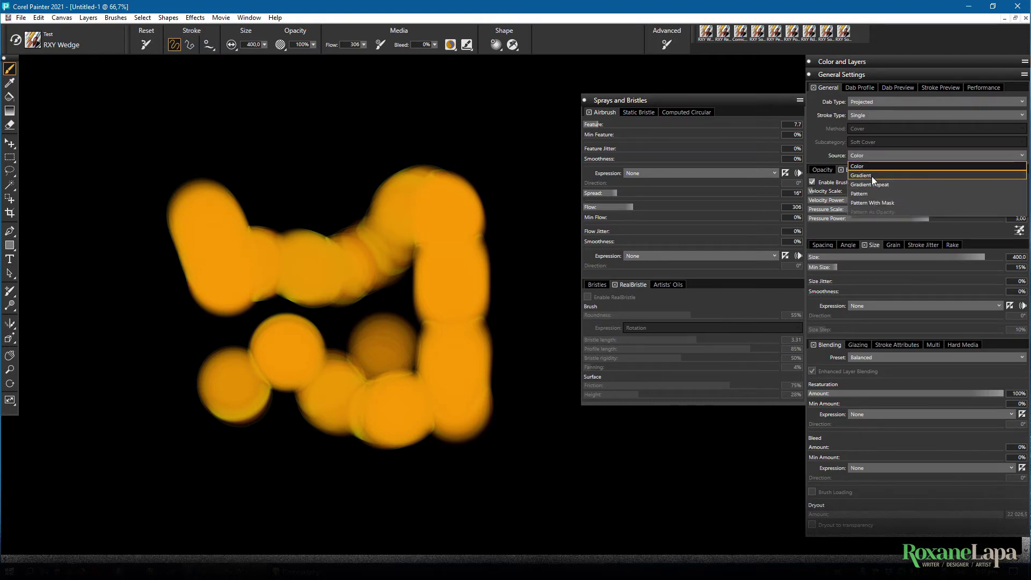
left_click(861, 175)
mouse_move(214, 129)
left_mouse_down()
mouse_move(507, 142)
mouse_move(419, 290)
left_mouse_up()
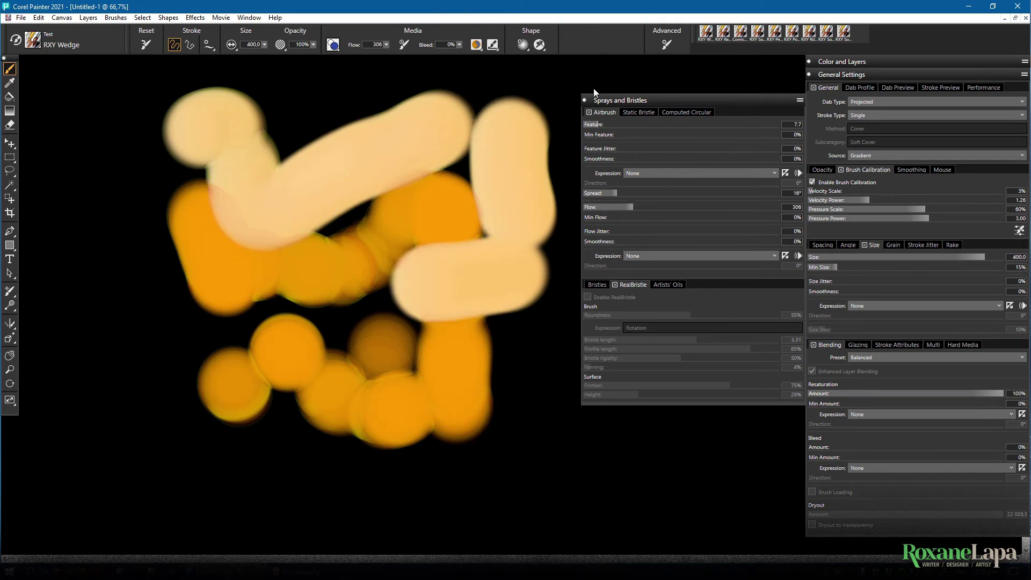
left_click(870, 155)
left_click(859, 193)
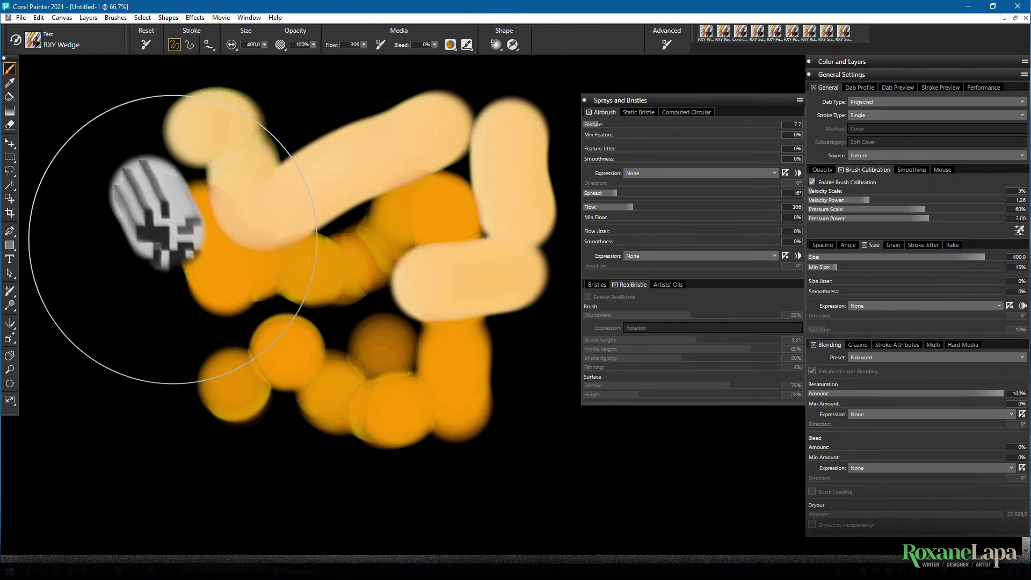
left_click_drag(145, 186, 174, 315)
key("ctrl+a")
key("BackSpace")
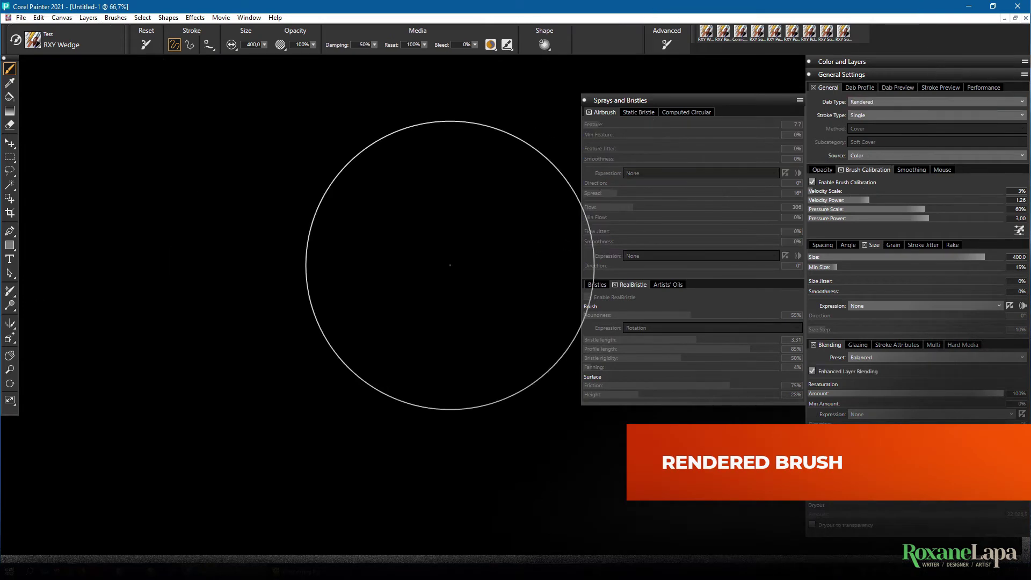
Paint a bristly orange rendered-dab stroke and review the Spacing and Dab Profile panels.
mouse_move(186, 210)
left_mouse_down()
mouse_move(264, 258)
mouse_move(264, 206)
mouse_move(298, 97)
left_mouse_up()
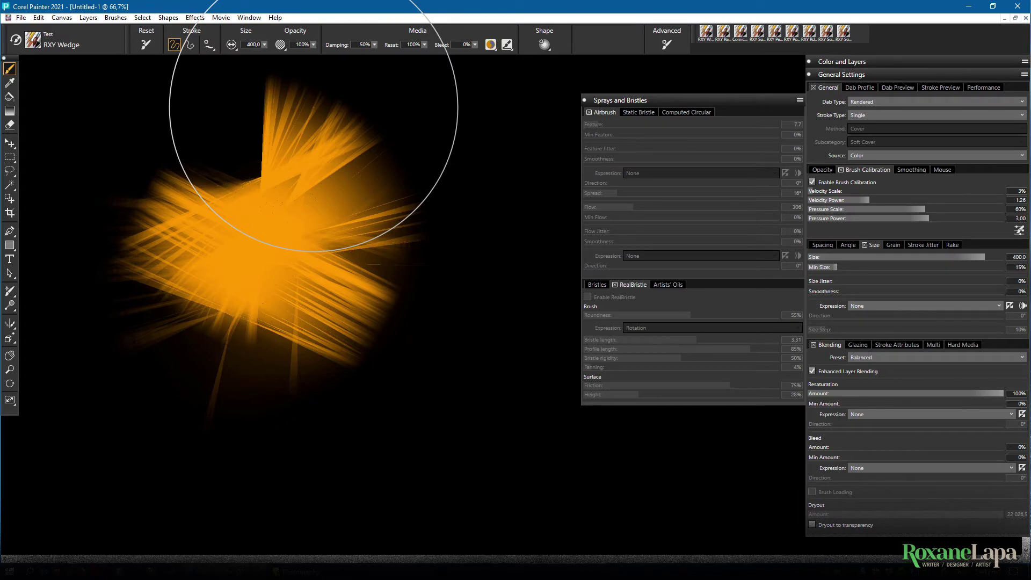
left_click(823, 245)
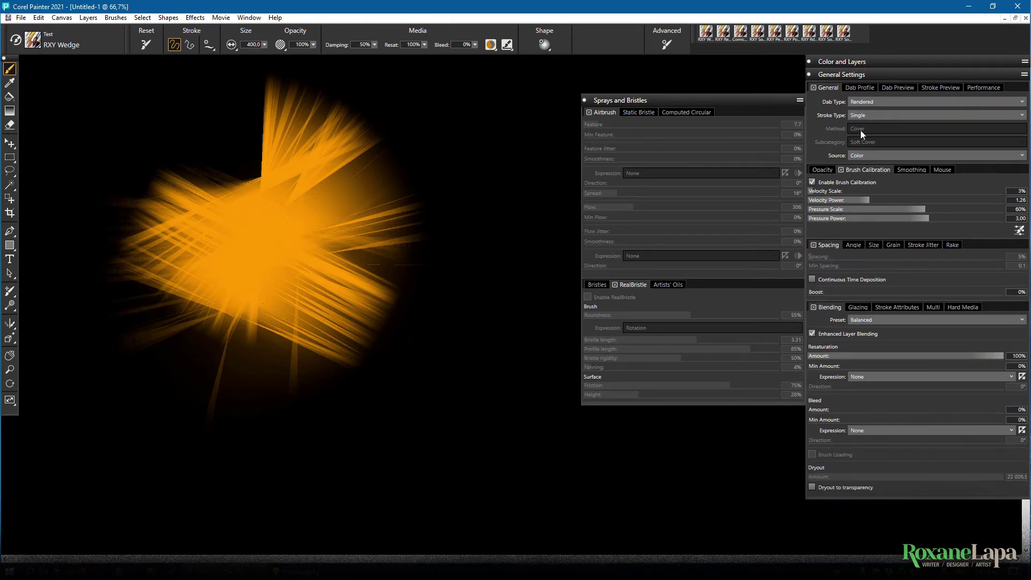
left_click(858, 87)
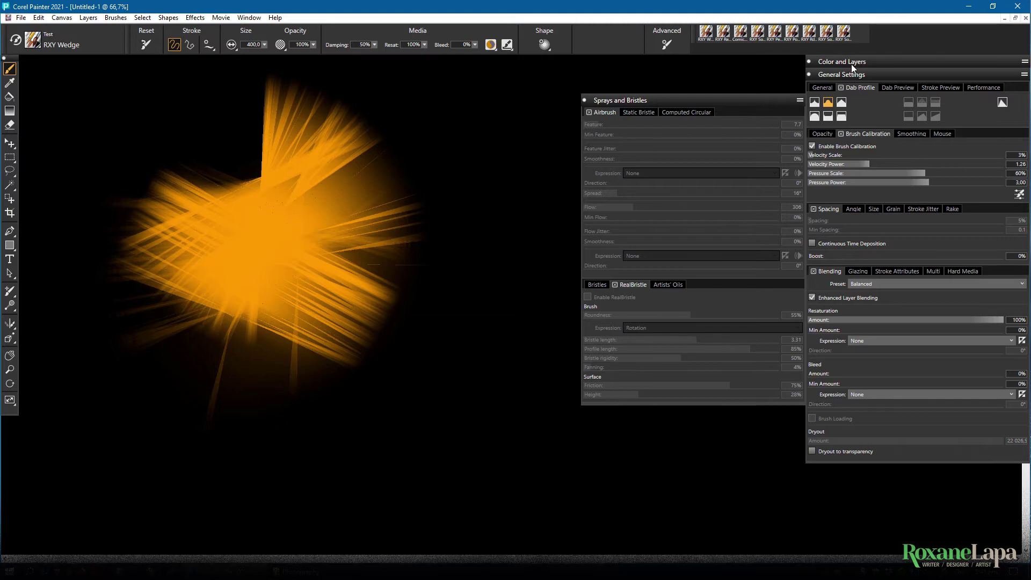
Check the Color and Layers panel and paint source list without changing anything.
left_click(842, 62)
left_click(851, 62)
left_click(875, 155)
left_click(874, 154)
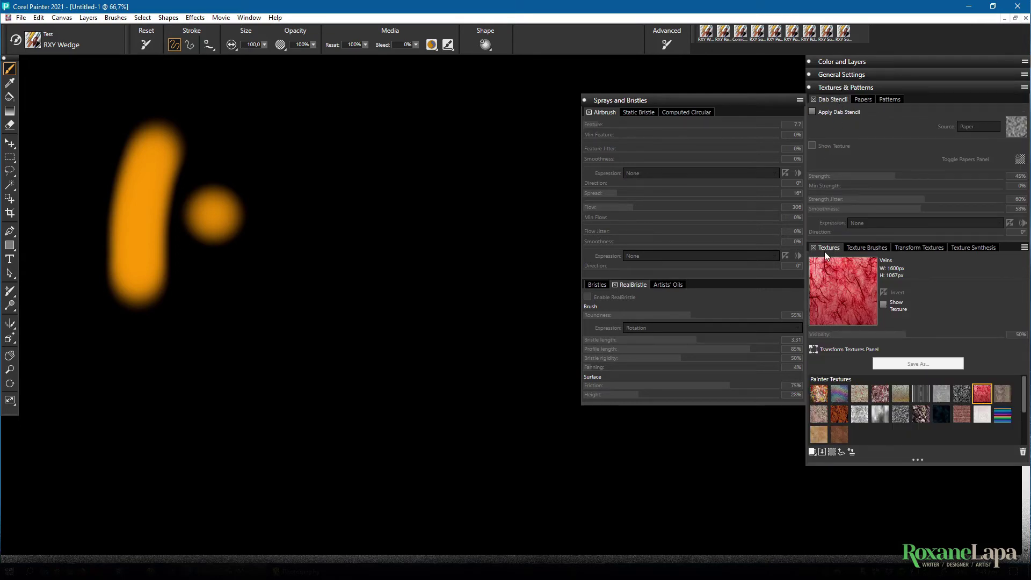
Paint soft orange circular-dab strokes, checking the Color and Layers and Size panels.
left_click(841, 61)
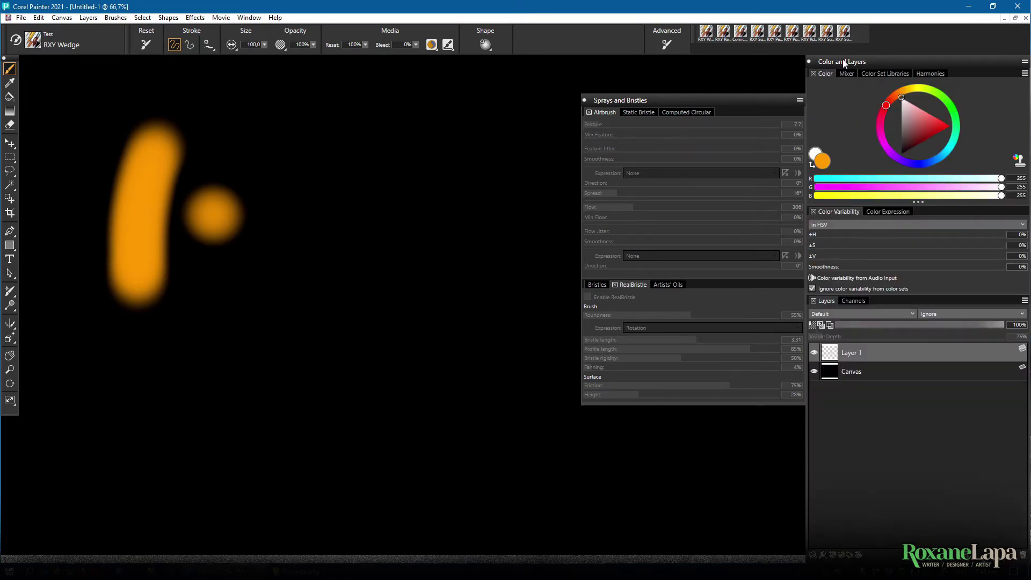
left_click(843, 61)
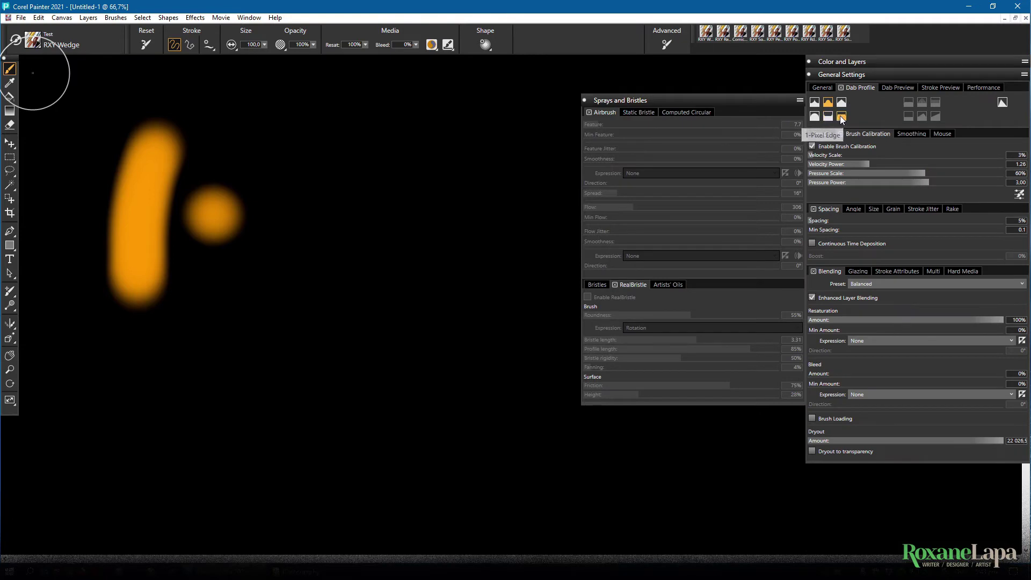
mouse_move(290, 141)
left_mouse_down()
mouse_move(314, 208)
mouse_move(370, 195)
left_mouse_up()
left_click_drag(379, 138, 391, 212)
left_click(873, 208)
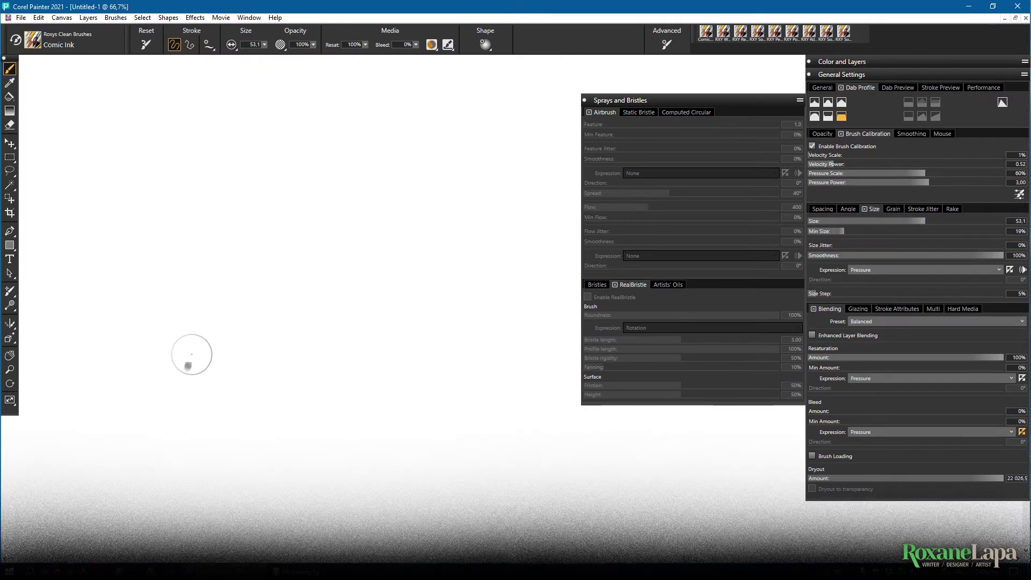
Draw bold black Comic Ink strokes: a line, a squiggle, a V and a curled Z.
mouse_move(187, 367)
left_mouse_down()
mouse_move(262, 225)
mouse_move(339, 257)
left_mouse_up()
mouse_move(330, 207)
left_mouse_down()
mouse_move(355, 174)
mouse_move(415, 174)
left_mouse_up()
mouse_move(382, 298)
left_mouse_down()
mouse_move(367, 435)
mouse_move(506, 234)
mouse_move(367, 278)
mouse_move(439, 379)
left_mouse_up()
left_click_drag(439, 379, 534, 351)
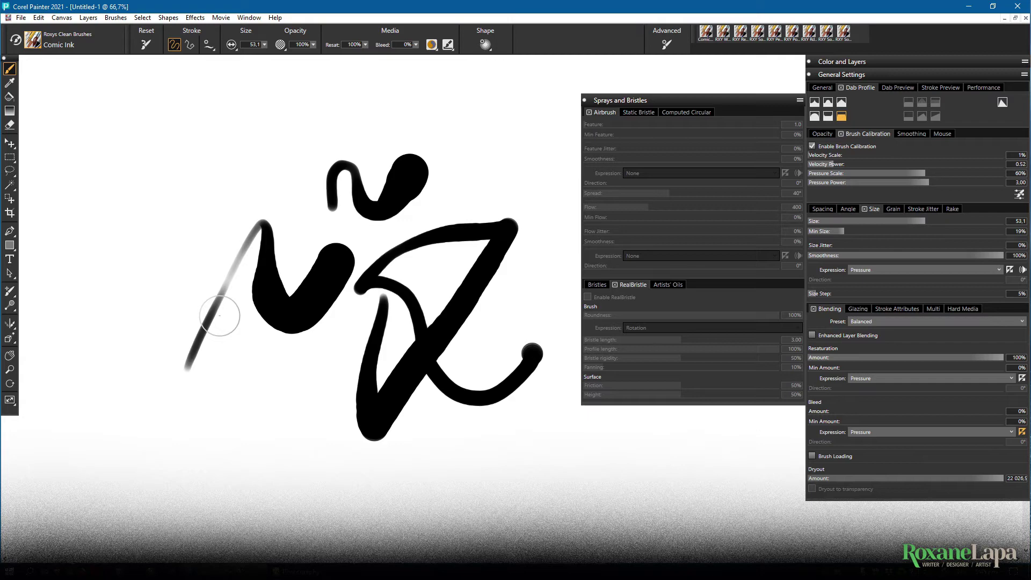
Raise Comic Ink's smoothing damping to about 97% and draw curved test strokes at upper left.
left_click(907, 133)
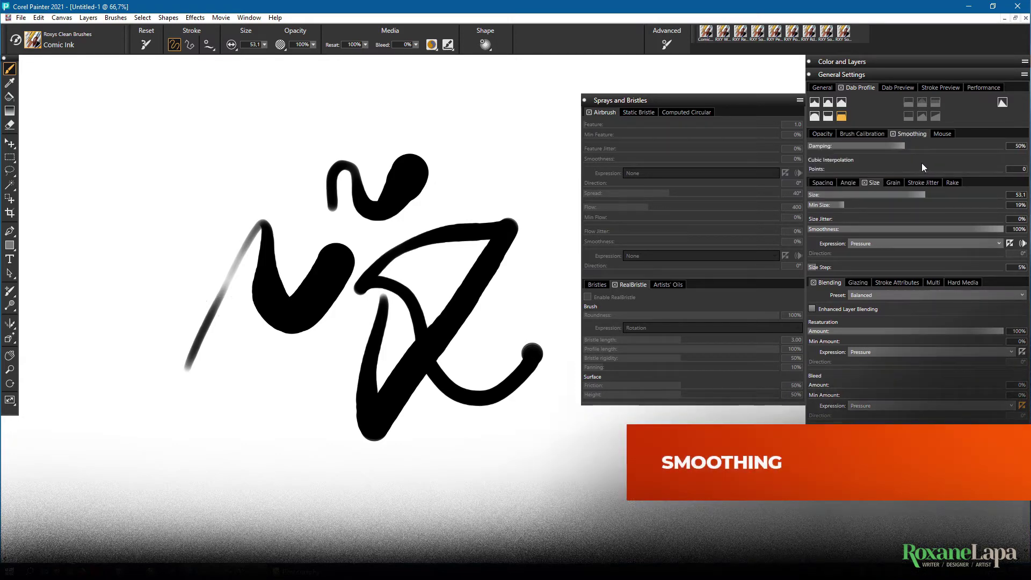
mouse_move(149, 106)
left_mouse_down()
mouse_move(114, 213)
mouse_move(202, 228)
left_mouse_up()
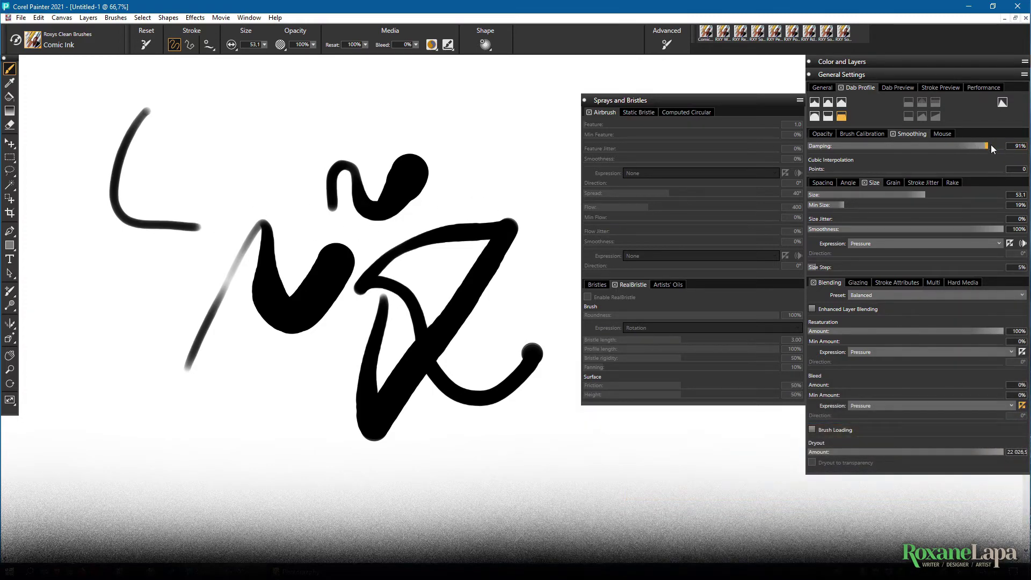
left_click_drag(984, 147, 997, 147)
left_click_drag(203, 81, 243, 193)
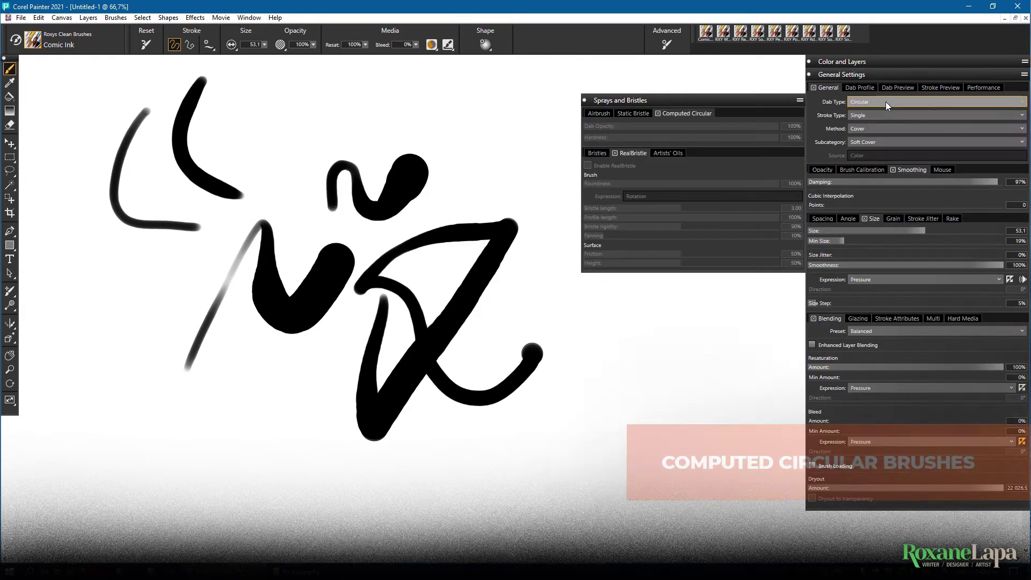
Switch to a Computed Circular dab, drop hardness to 10% and paint soft-edged test strokes.
left_click(885, 101)
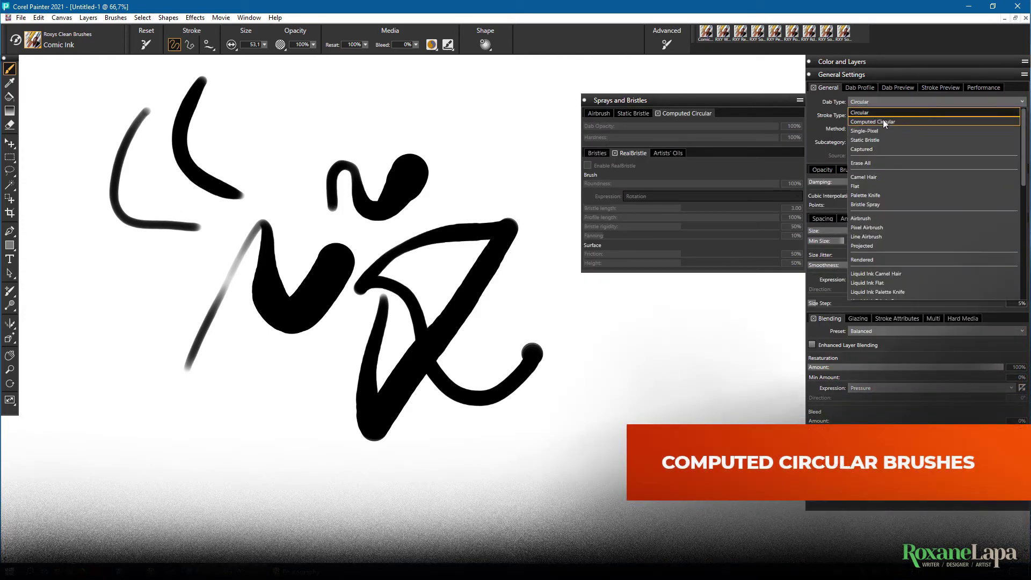
left_click(883, 121)
left_click_drag(252, 158, 219, 206)
left_click_drag(192, 257, 315, 281)
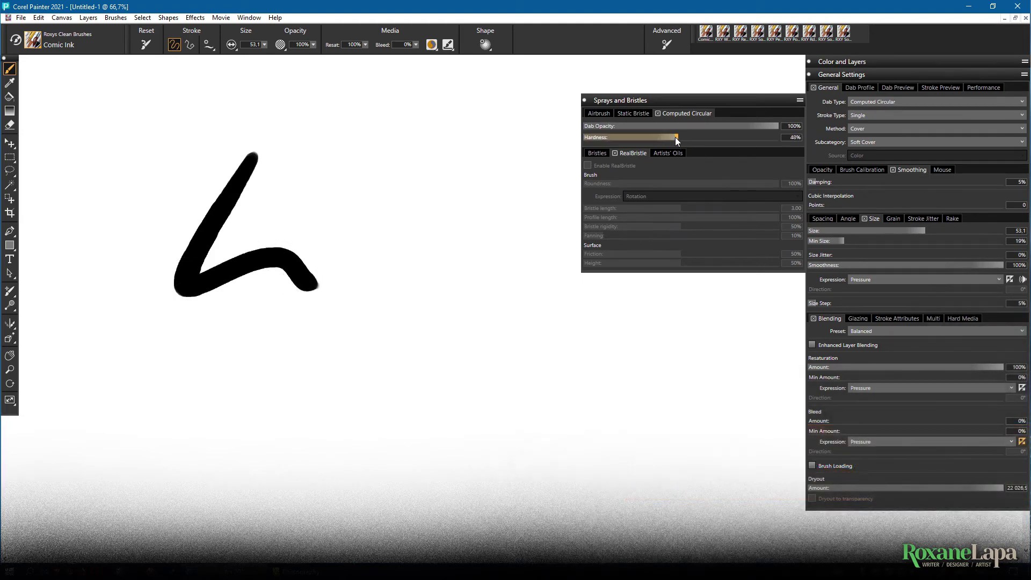
left_click_drag(773, 137, 601, 137)
mouse_move(339, 138)
left_mouse_down()
mouse_move(294, 202)
mouse_move(377, 197)
left_mouse_up()
Switch to a Single-Pixel dab, undo the first scribble and view the canvas at 100%.
left_click(887, 102)
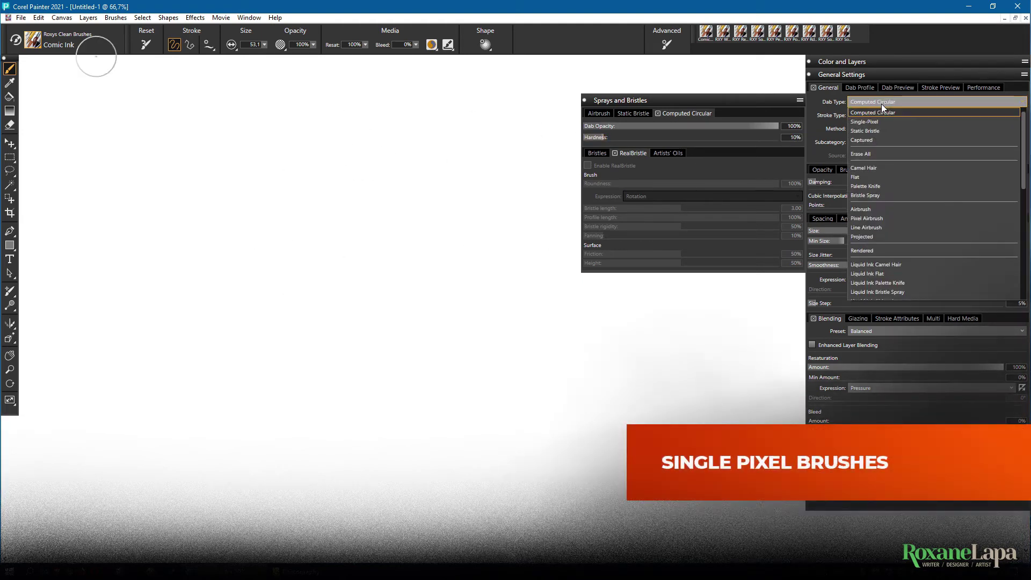
left_click(866, 122)
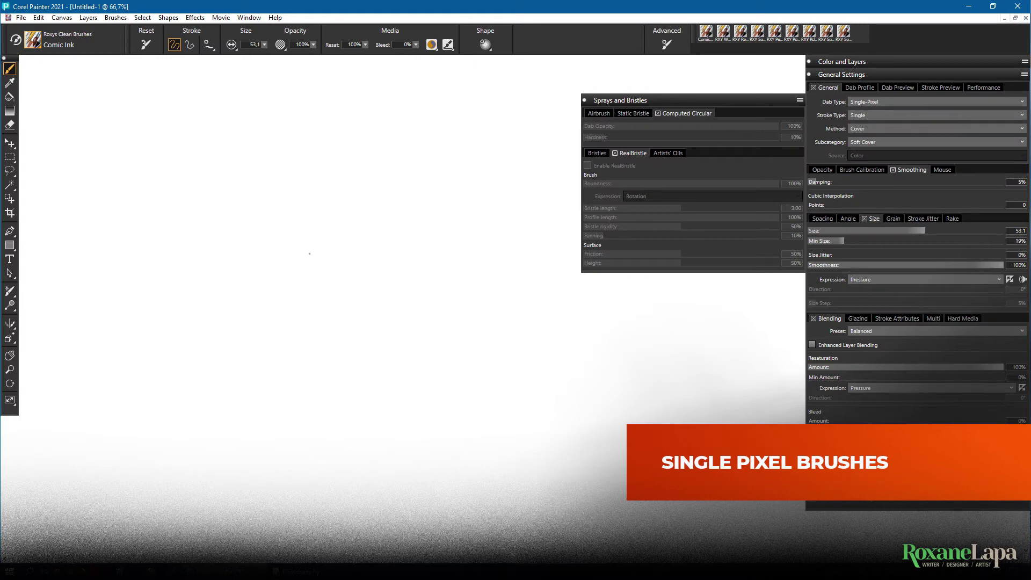
mouse_move(200, 123)
left_mouse_down()
mouse_move(157, 233)
mouse_move(246, 236)
left_mouse_up()
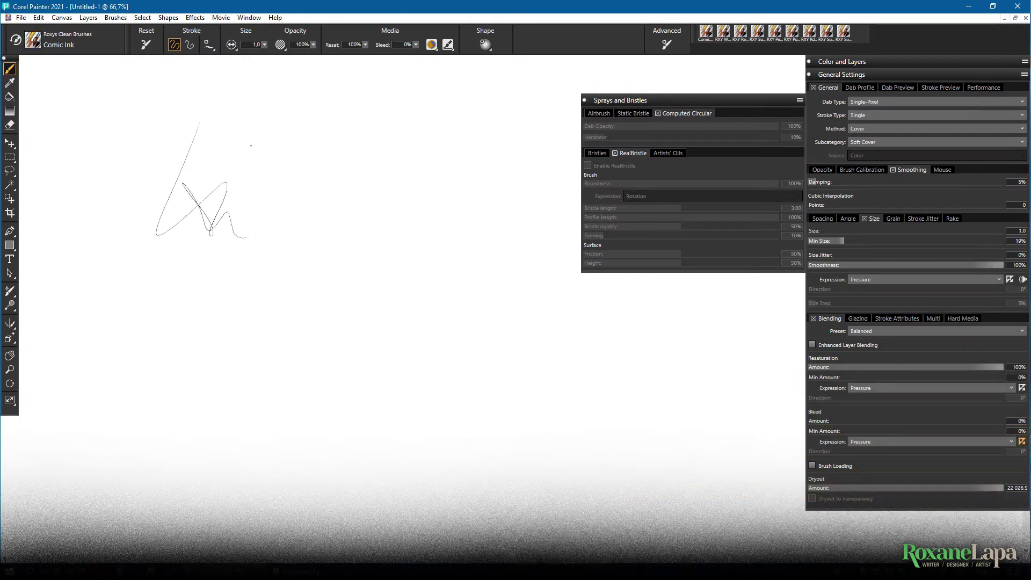
key("ctrl+z")
key("ctrl+plus")
Draw thin single-pixel diagonal, curved and crossing vertical/horizontal lines.
left_click_drag(201, 187, 328, 313)
left_click_drag(328, 159, 312, 242)
left_click_drag(369, 148, 369, 266)
left_click_drag(319, 201, 437, 201)
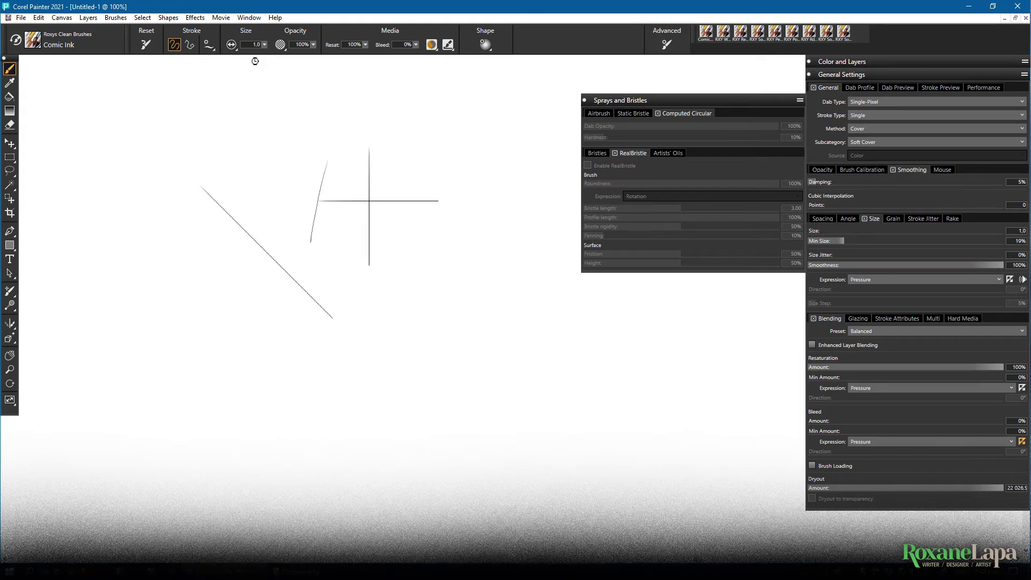
Undo the last strokes and redraw a thin cross with a cursive stroke above it.
key("ctrl+z")
key("ctrl+z")
key("ctrl+z")
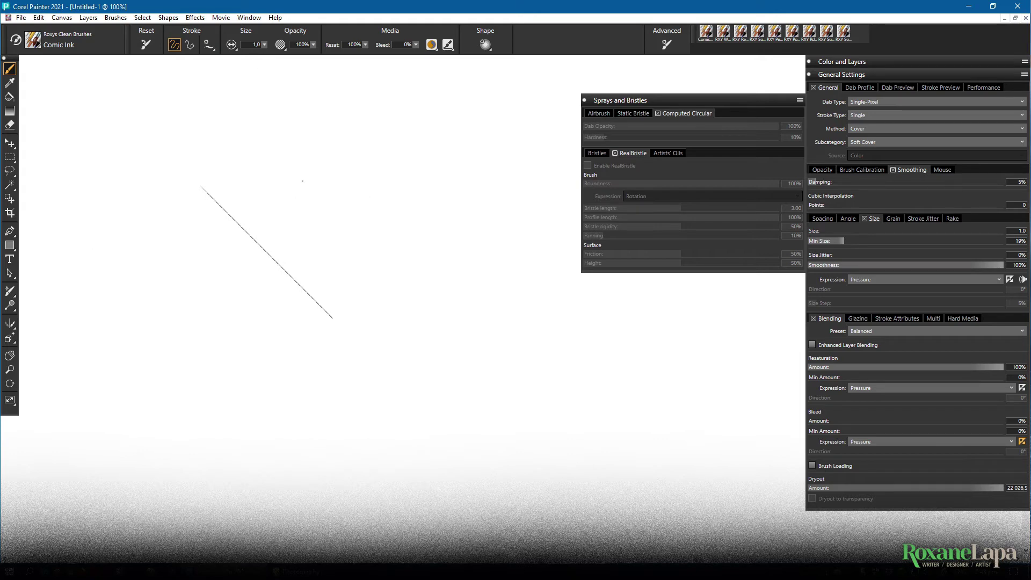
left_click_drag(303, 181, 303, 269)
left_click_drag(246, 218, 346, 219)
left_click_drag(242, 153, 355, 194)
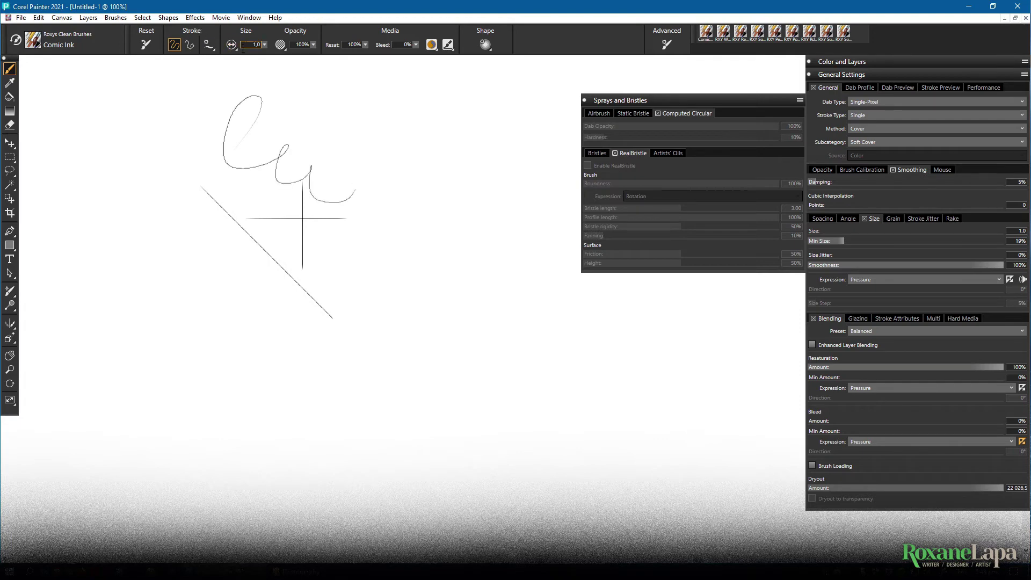
Set brush size to 20, paint a vertical line and a loop, then undo the loop.
left_click(263, 45)
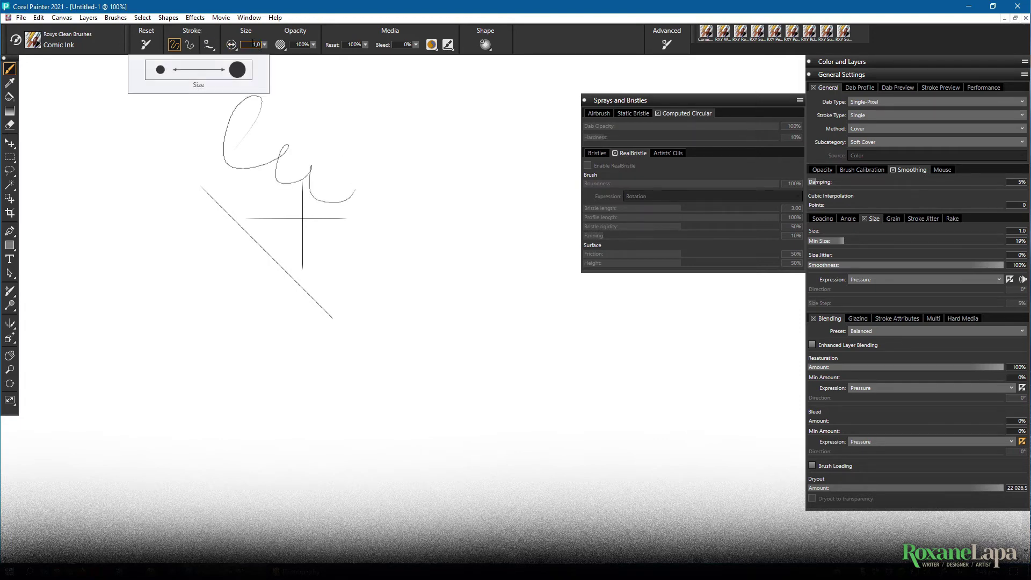
left_click(261, 45)
type("20")
key("Return")
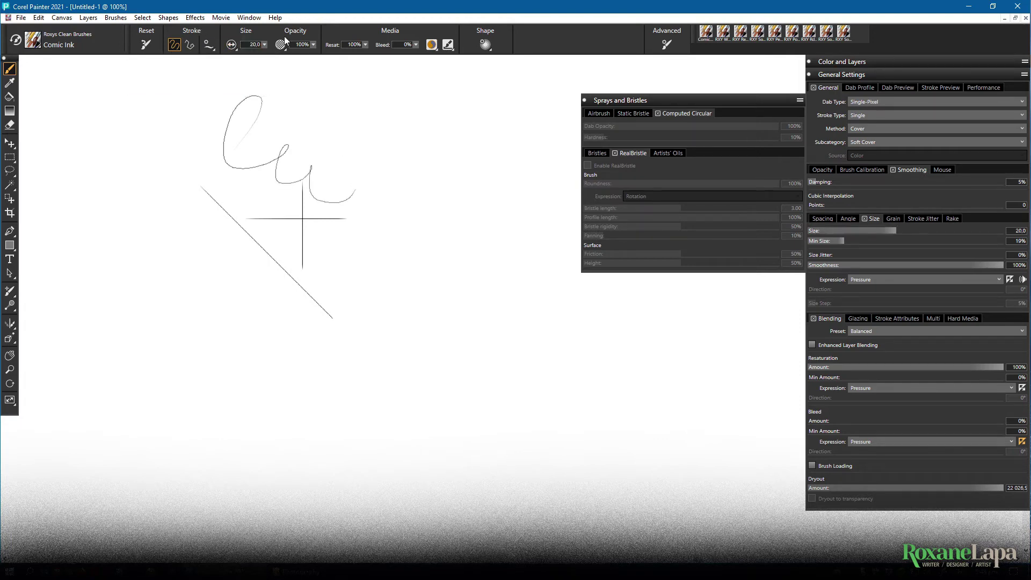
left_click_drag(398, 127, 397, 352)
mouse_move(398, 161)
left_mouse_down()
mouse_move(379, 278)
mouse_move(284, 355)
left_mouse_up()
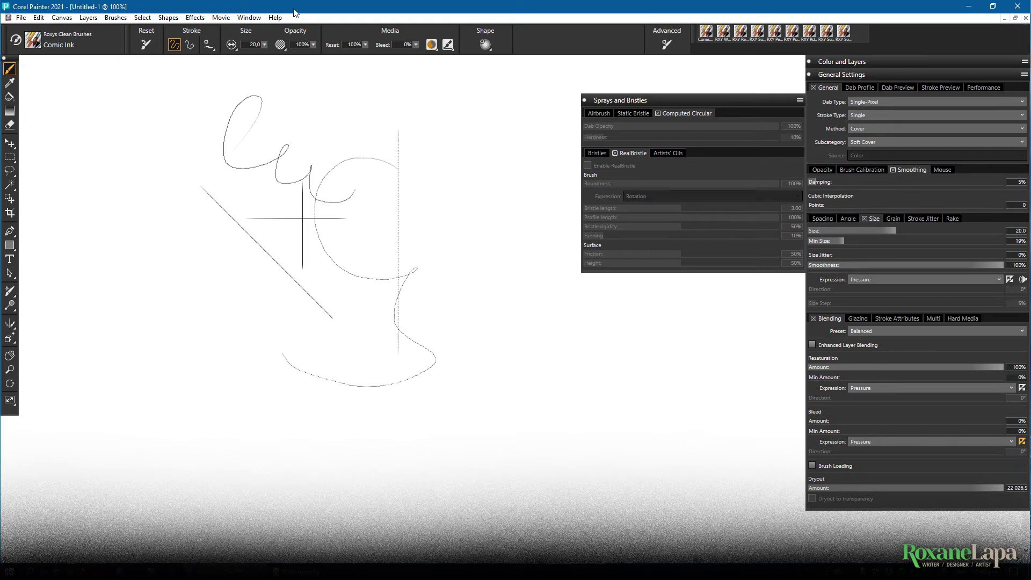
key("ctrl+z")
Set brush size to 100, reduce it to 30 and paint another vertical test line.
left_click(254, 44)
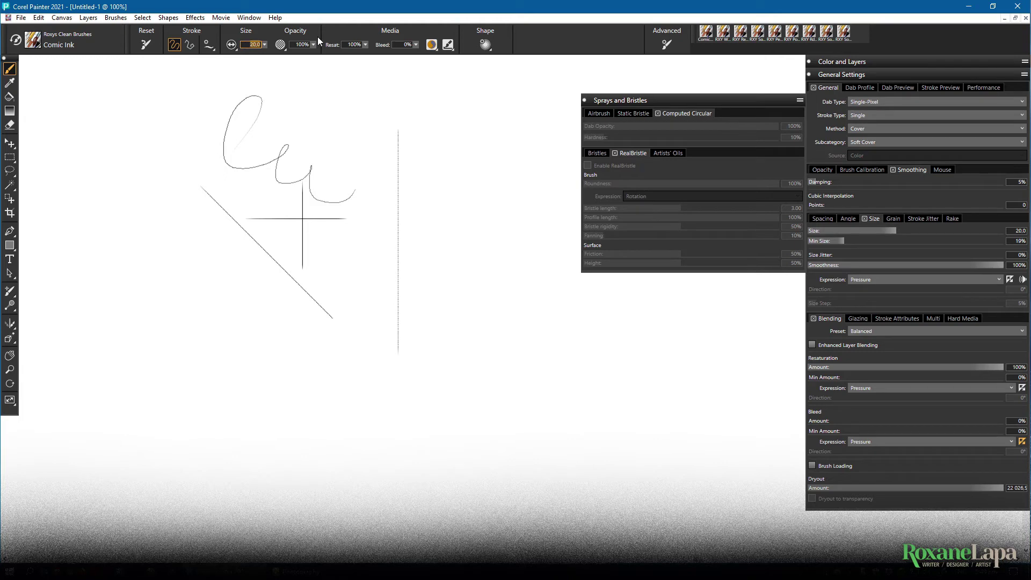
type("100")
key("Return")
key("bracketleft")
left_click_drag(456, 155, 456, 219)
left_click(857, 172)
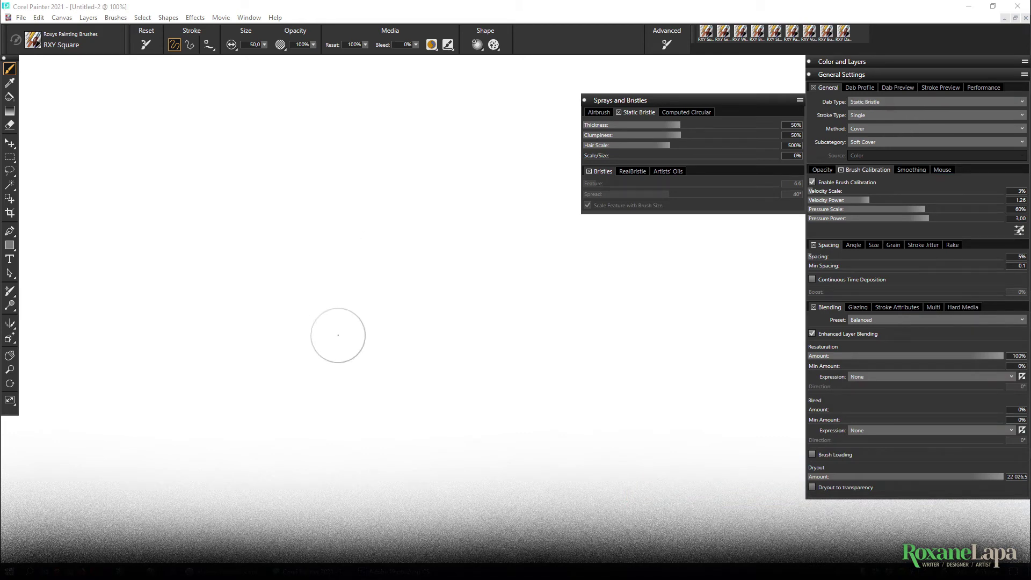
Paint a black bristle stroke, test 100% dab spacing with a dotted stroke, then set spacing to 5%.
left_click_drag(338, 334, 407, 216)
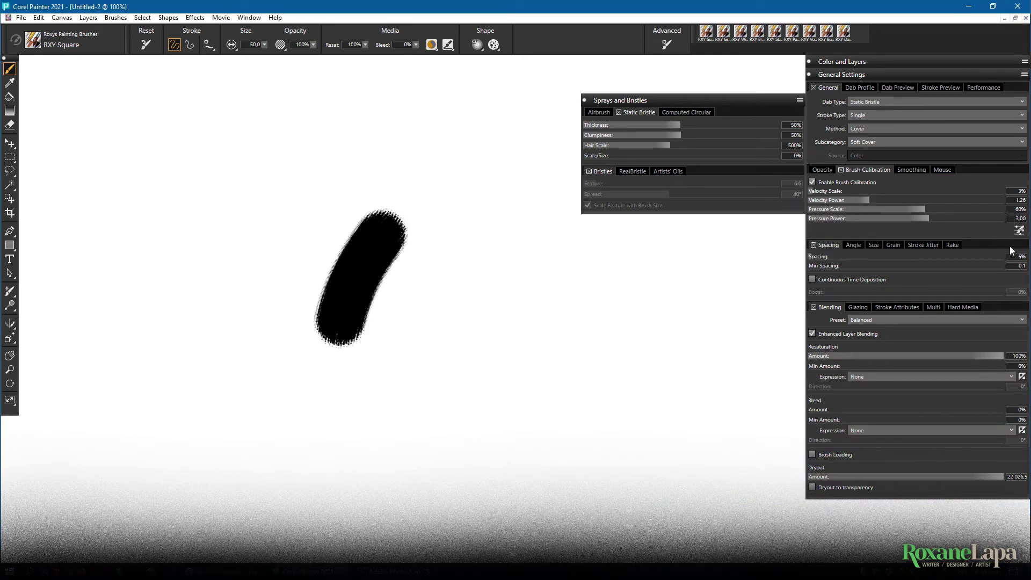
left_click(1020, 257)
type("100")
key("Return")
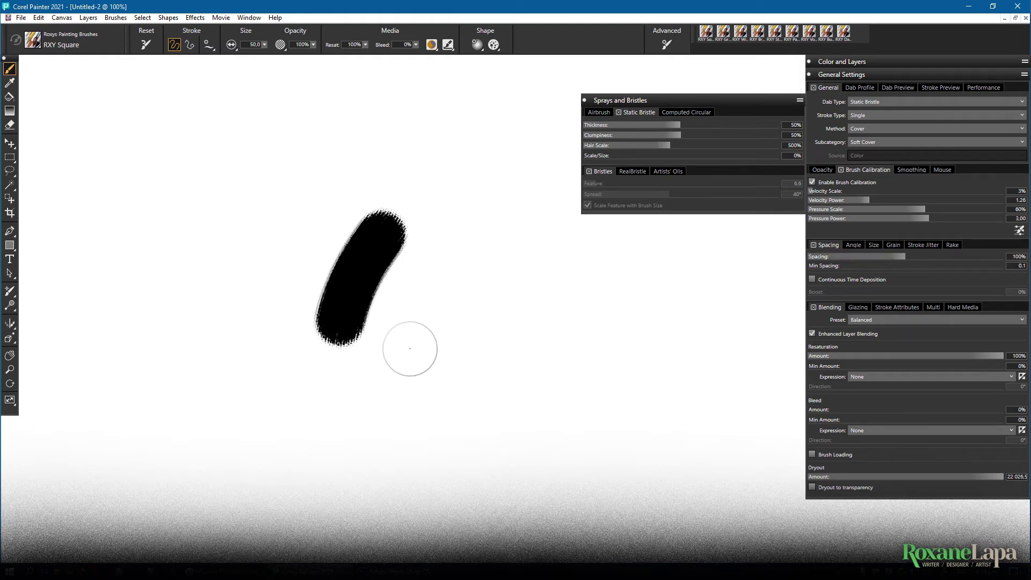
mouse_move(410, 354)
left_mouse_down()
mouse_move(437, 275)
mouse_move(496, 219)
left_mouse_up()
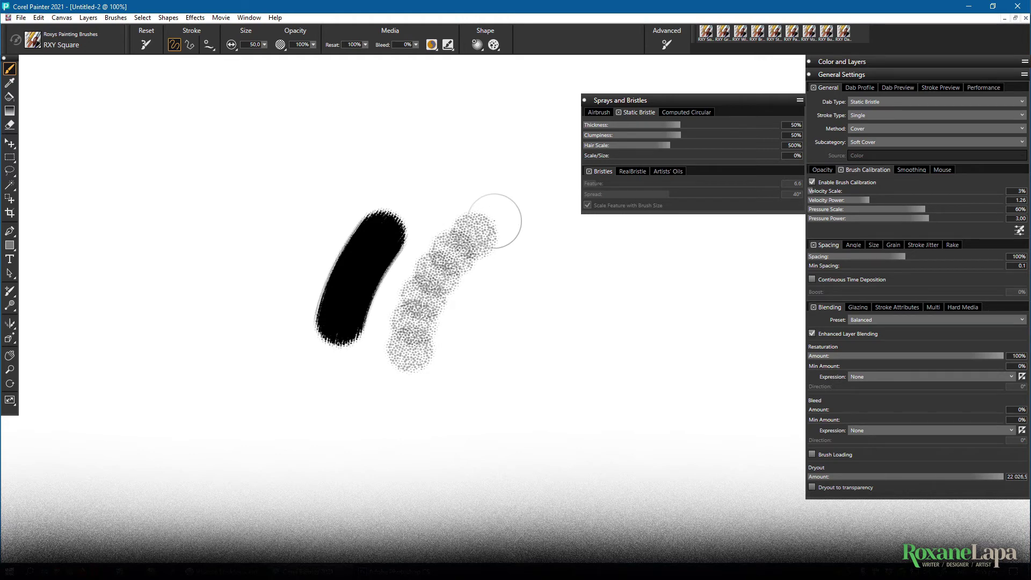
left_click(1019, 256)
type("5")
key("Return")
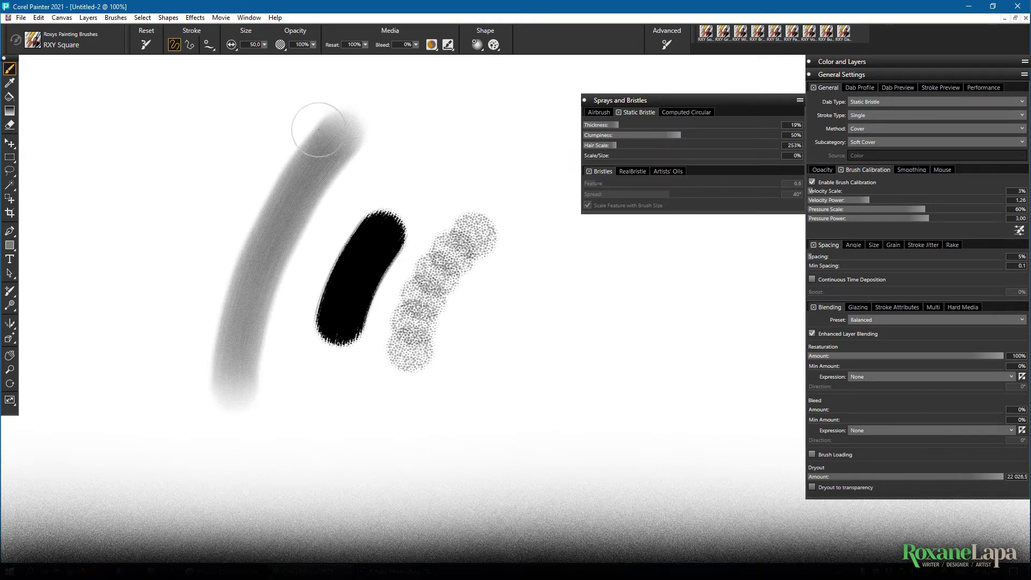
Paint several soft grey bristle strokes and one crossing them.
left_click_drag(320, 130, 233, 355)
left_click_drag(242, 121, 218, 363)
left_click_drag(209, 128, 202, 379)
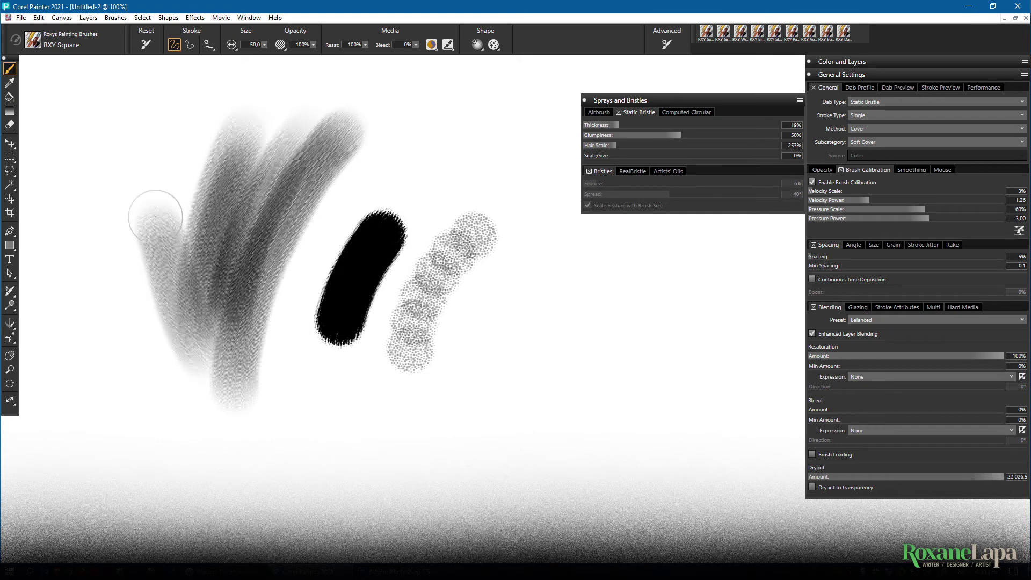
left_click_drag(129, 193, 321, 438)
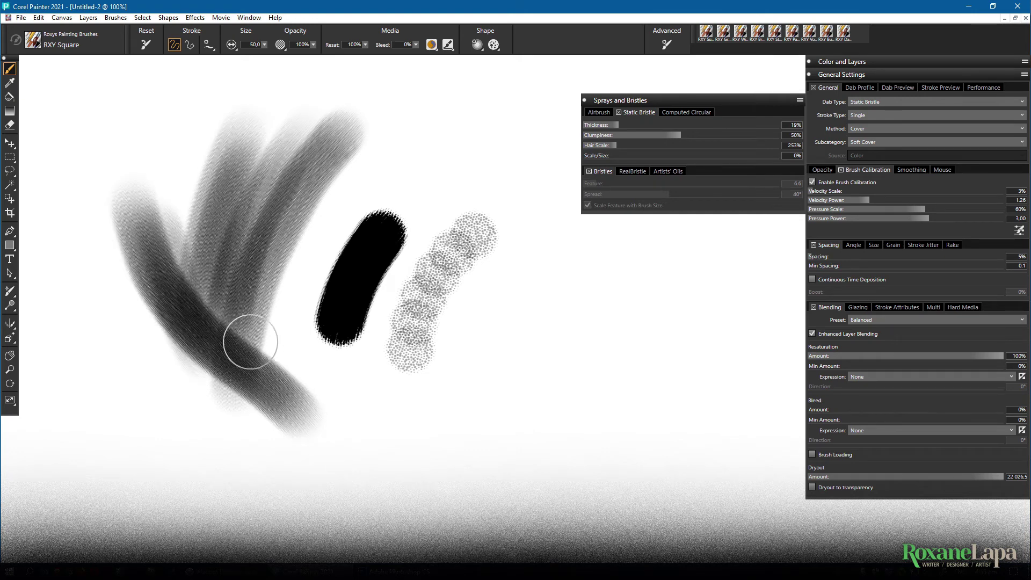
mouse_move(221, 436)
left_mouse_down()
mouse_move(245, 347)
mouse_move(299, 388)
left_mouse_up()
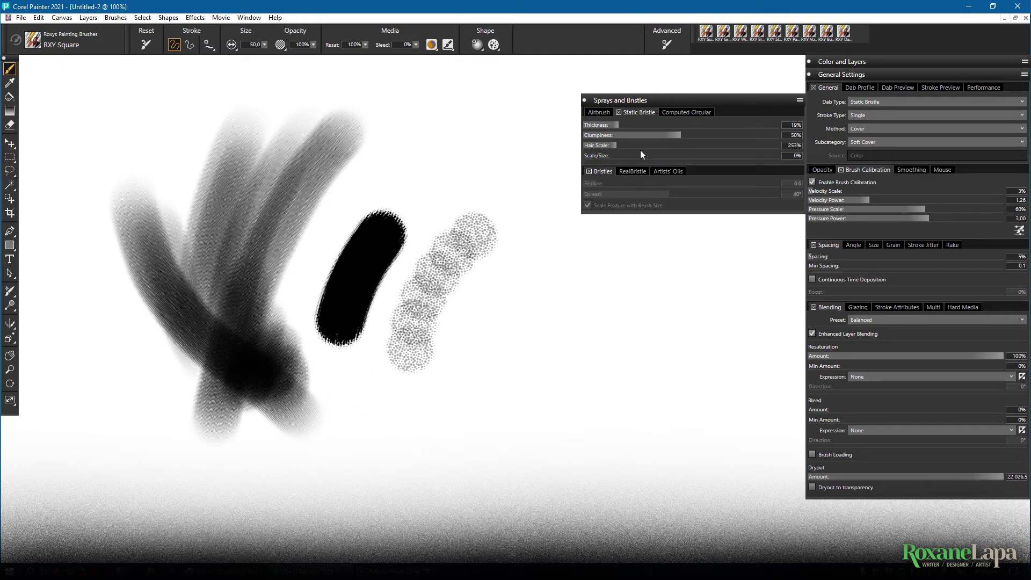
Paint hairy vertical and horizontal bristle strokes and a curved dotted stroke.
left_click_drag(516, 402, 540, 162)
left_click_drag(435, 327, 629, 327)
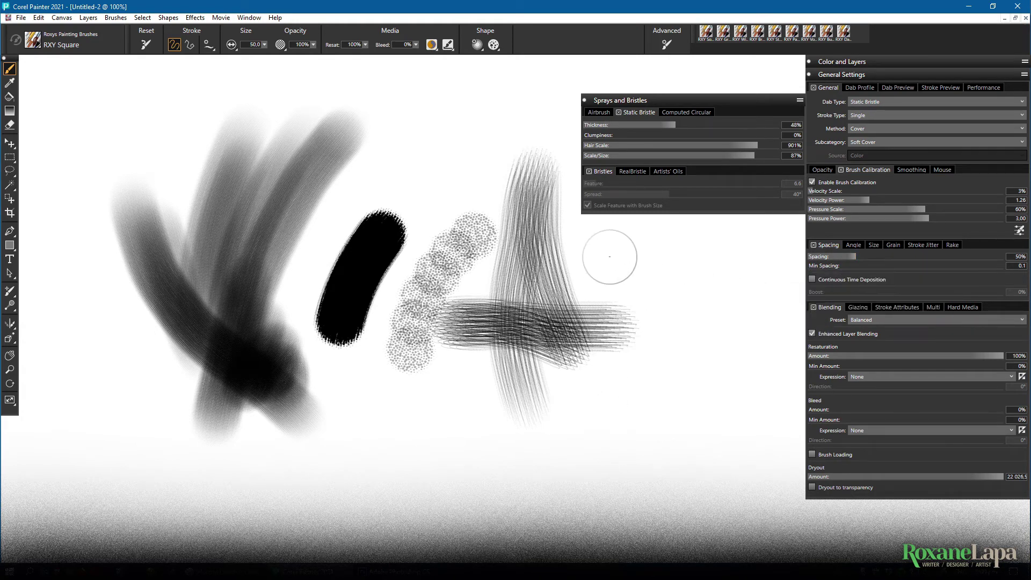
mouse_move(608, 237)
left_mouse_down()
mouse_move(564, 427)
mouse_move(322, 431)
left_mouse_up()
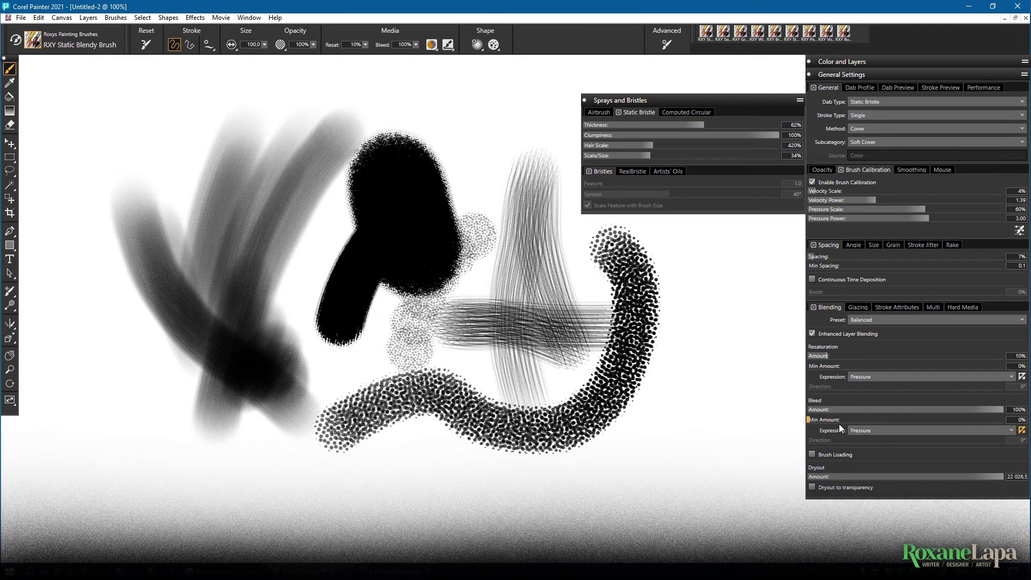
Invert the bleed pressure expression and blend paint over the black blob at canvas centre.
left_click(1022, 433)
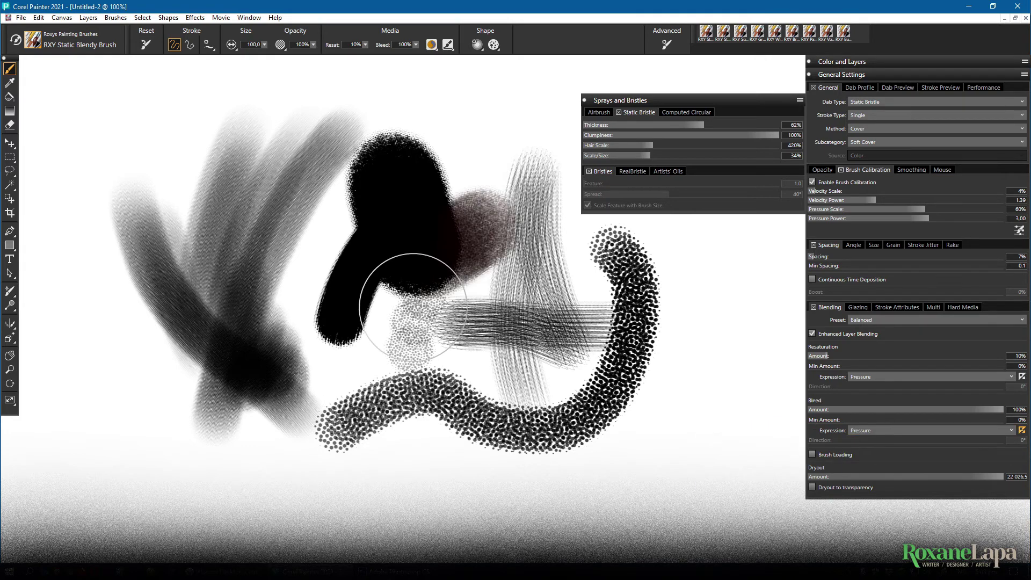
mouse_move(403, 258)
left_mouse_down()
mouse_move(556, 332)
mouse_move(576, 358)
left_mouse_up()
mouse_move(431, 233)
left_mouse_down()
mouse_move(513, 246)
mouse_move(395, 161)
mouse_move(370, 290)
mouse_move(338, 266)
mouse_move(322, 314)
mouse_move(379, 411)
mouse_move(346, 210)
mouse_move(242, 170)
mouse_move(371, 250)
mouse_move(396, 346)
mouse_move(515, 468)
mouse_move(542, 458)
left_mouse_up()
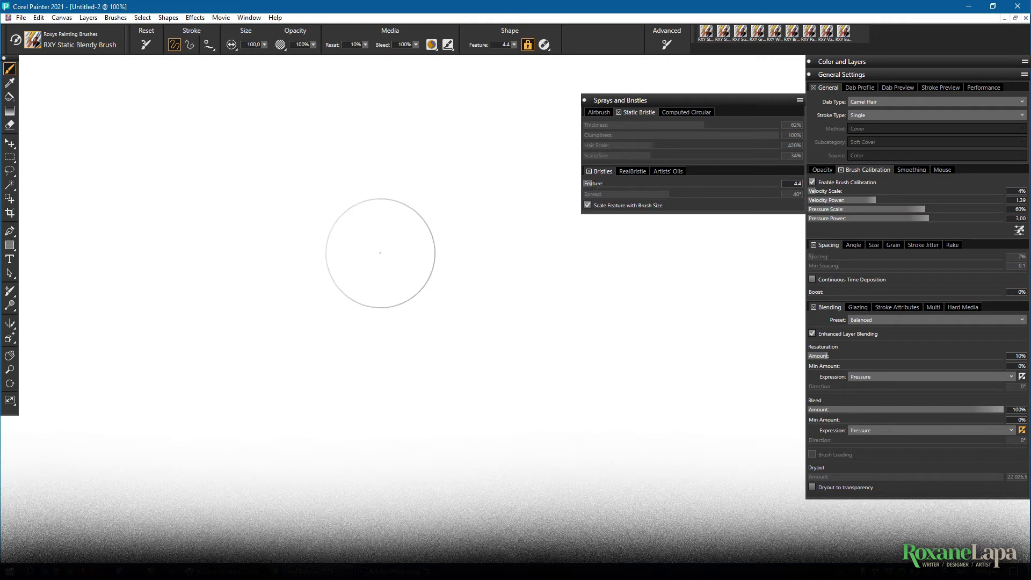
Paint broad purple Camel Hair strokes, then a large zigzag and a scribbly jittered stroke.
mouse_move(287, 343)
left_mouse_down()
mouse_move(388, 147)
mouse_move(368, 380)
mouse_move(460, 138)
mouse_move(453, 265)
mouse_move(500, 411)
left_mouse_up()
left_click_drag(500, 322, 500, 415)
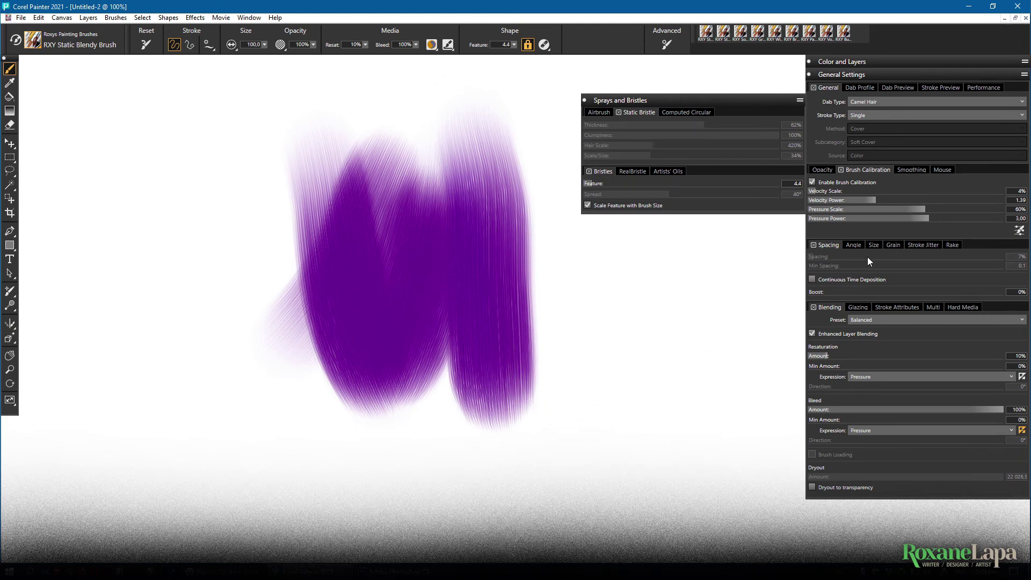
left_click(926, 244)
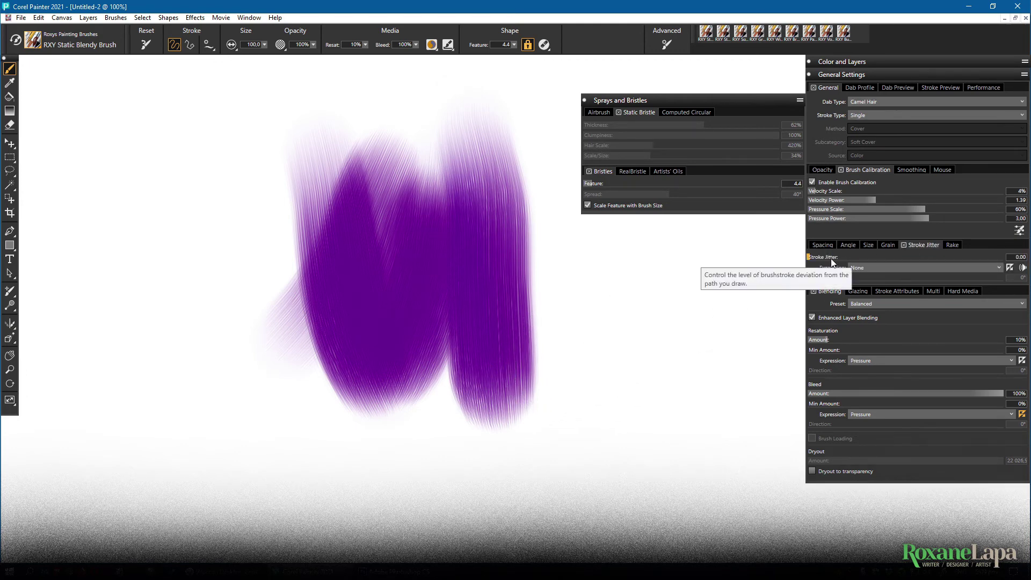
left_click_drag(234, 169, 684, 370)
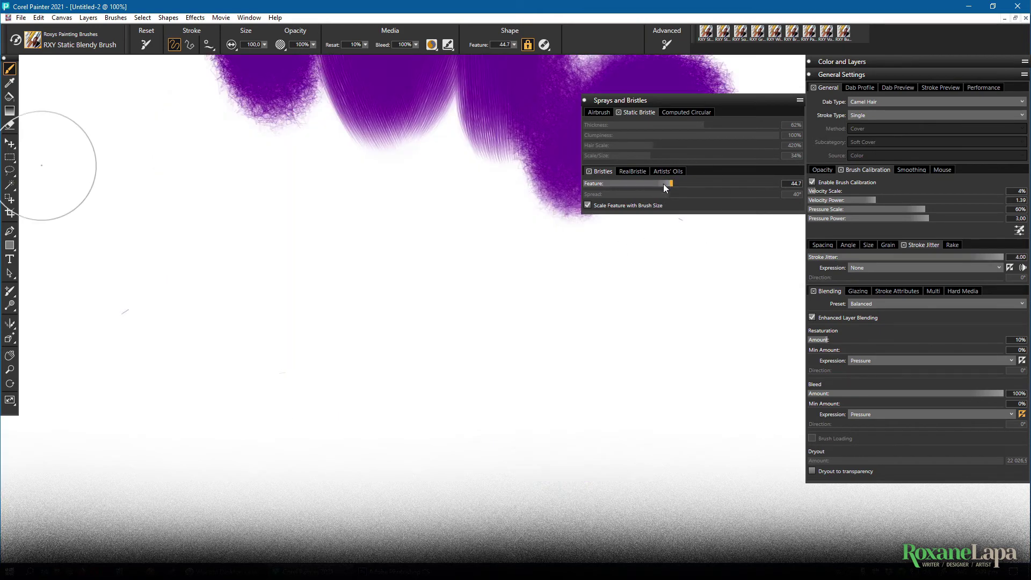
mouse_move(322, 355)
left_mouse_down()
mouse_move(387, 242)
mouse_move(686, 322)
left_mouse_up()
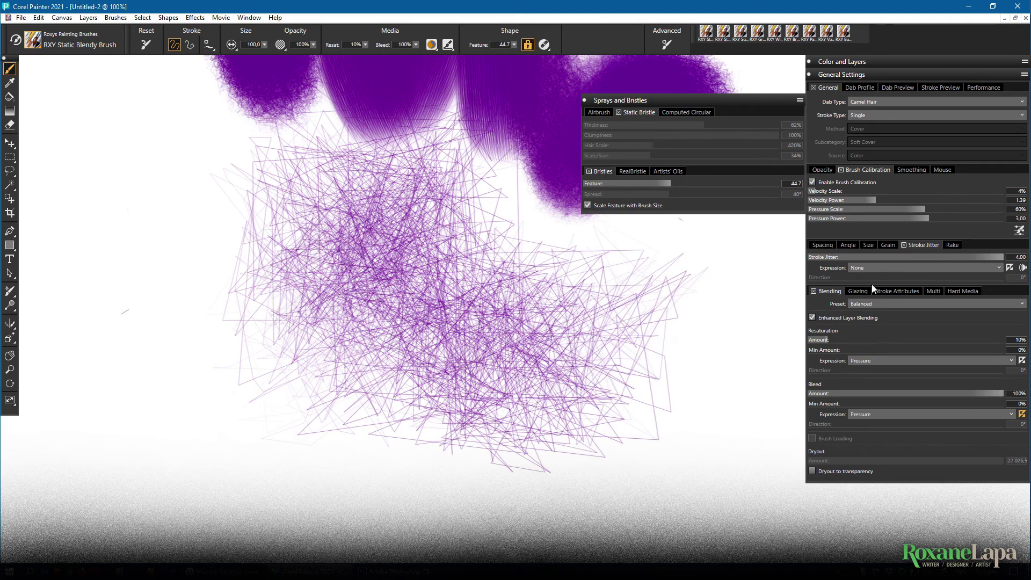
Turn stroke jitter down to zero and paint many vertical feathery purple strokes at left.
left_click_drag(898, 257, 814, 256)
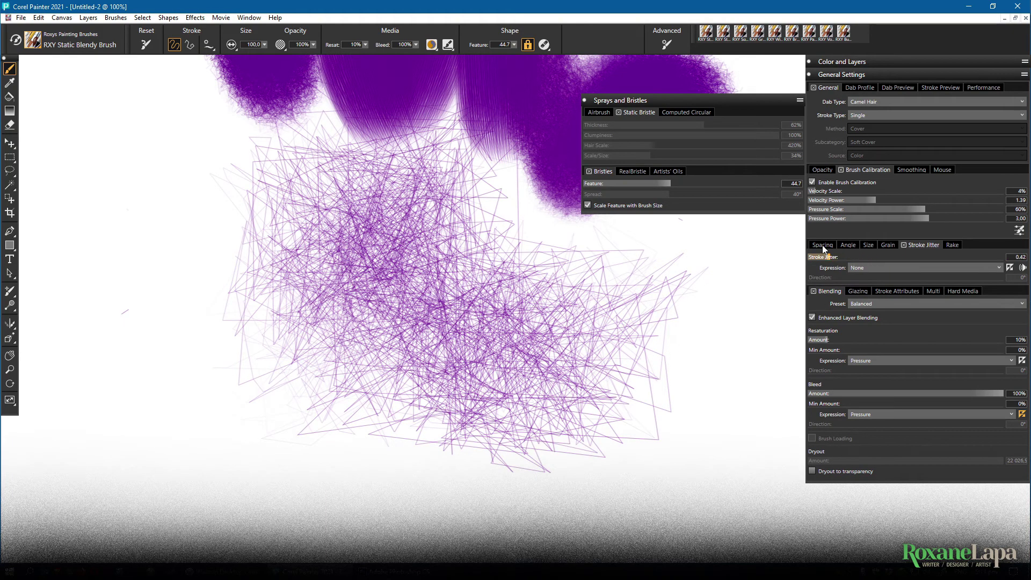
left_click_drag(162, 169, 169, 443)
left_click_drag(161, 121, 164, 236)
left_click_drag(164, 162, 162, 451)
left_click_drag(165, 122, 210, 492)
left_click_drag(185, 234, 172, 285)
mouse_move(178, 162)
left_mouse_down()
mouse_move(194, 451)
mouse_move(218, 443)
left_mouse_up()
mouse_move(210, 258)
left_mouse_down()
mouse_move(242, 451)
mouse_move(214, 408)
left_mouse_up()
left_click_drag(202, 202, 178, 435)
left_click_drag(185, 146, 162, 419)
left_click_drag(162, 209, 186, 451)
left_click_drag(129, 201, 163, 321)
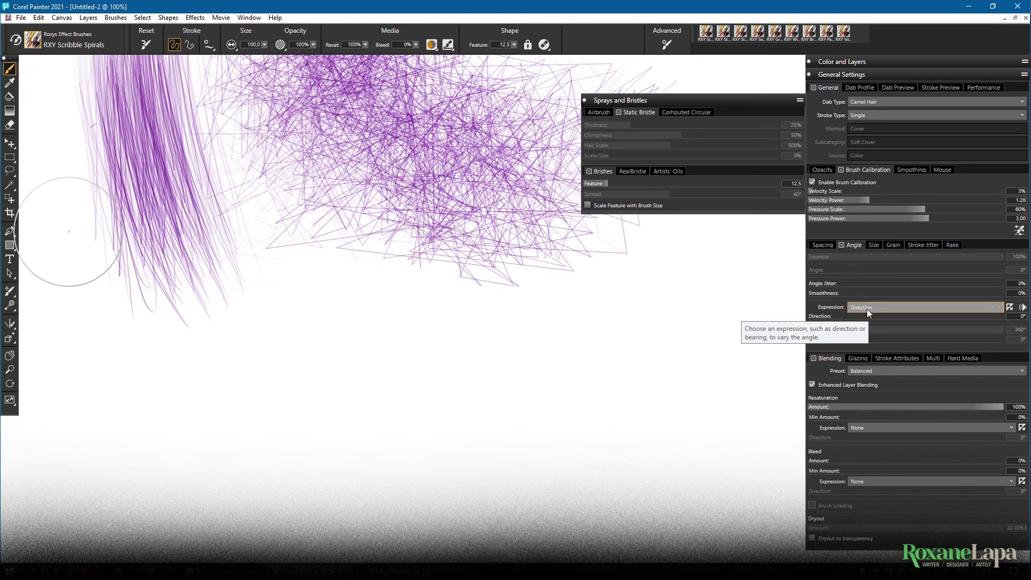
Keep angle expression on Direction and paint black scribble-spiral dabs and an upward stroke.
left_click(869, 308)
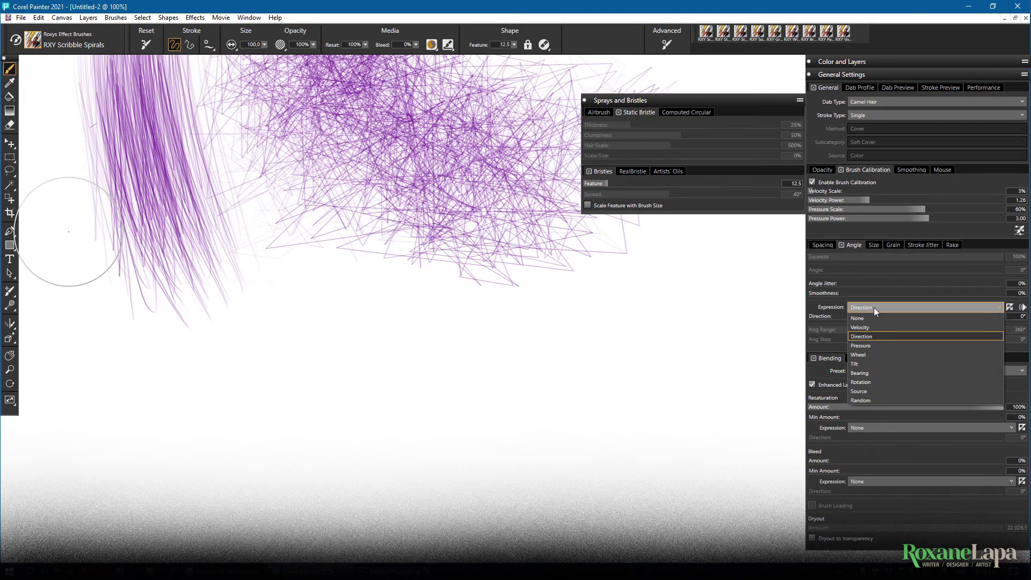
left_click(892, 307)
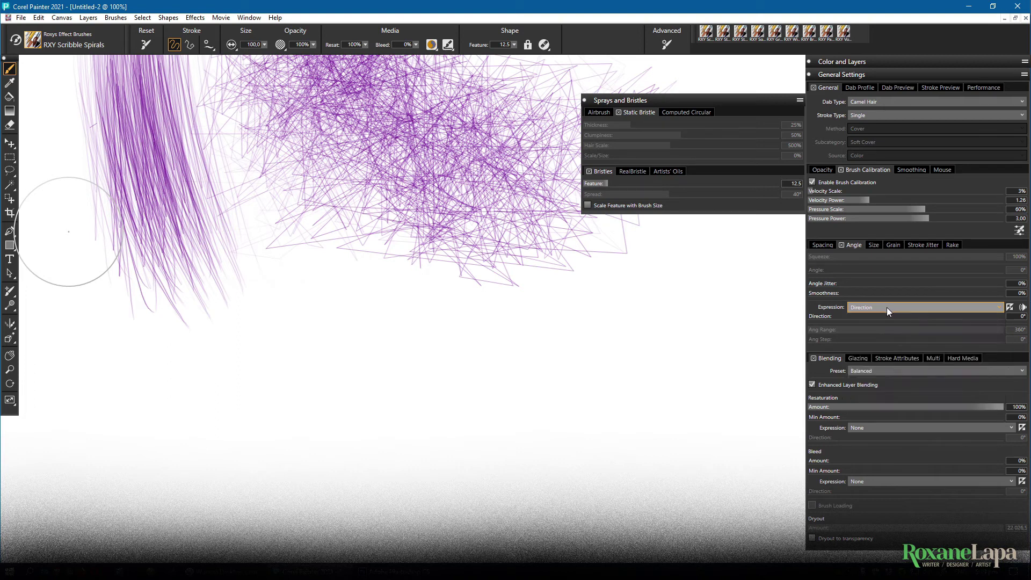
mouse_move(418, 355)
left_mouse_down()
mouse_move(451, 386)
mouse_move(512, 330)
mouse_move(532, 346)
mouse_move(555, 339)
left_mouse_up()
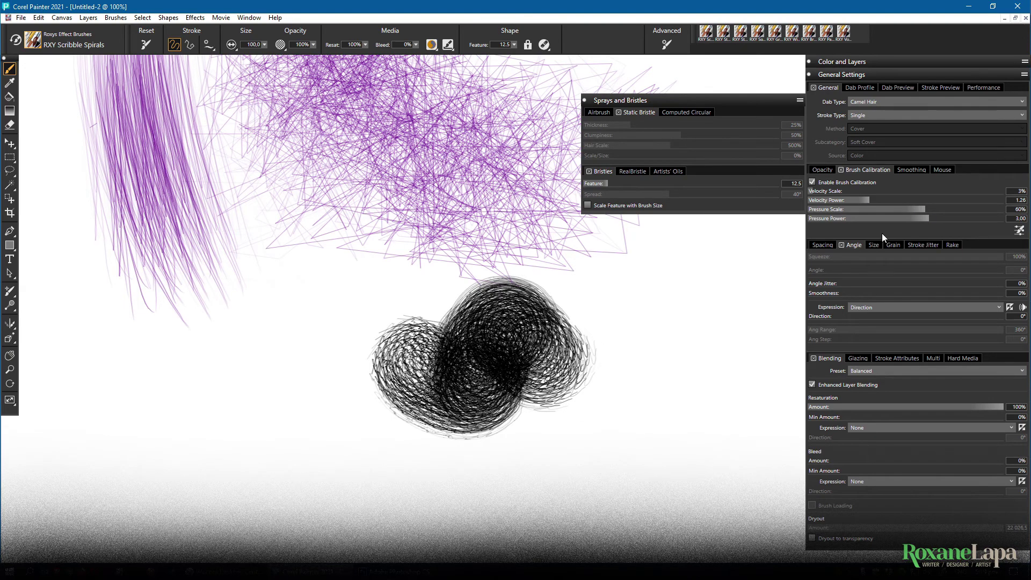
left_click(821, 244)
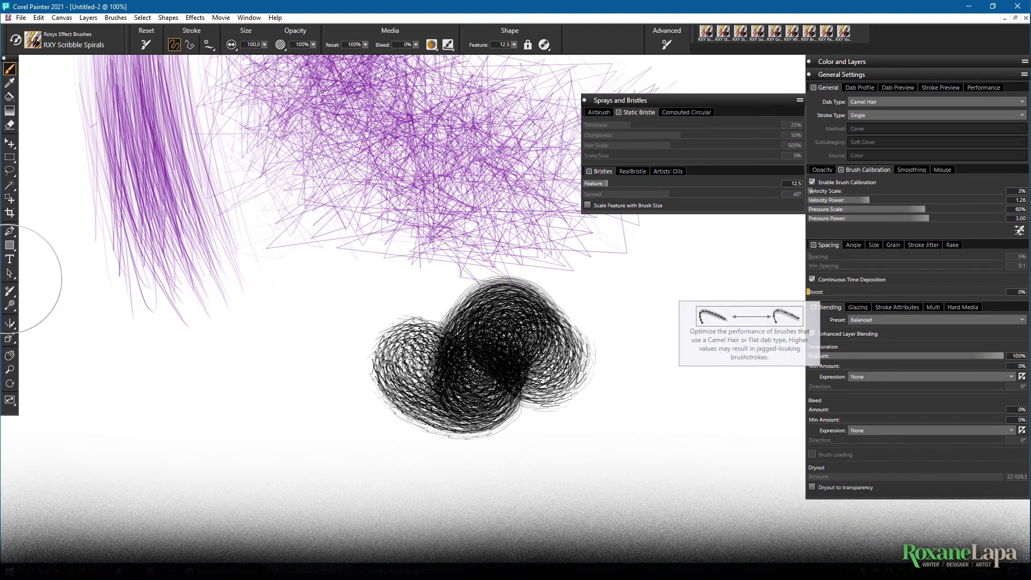
mouse_move(284, 400)
left_mouse_down()
mouse_move(282, 435)
mouse_move(315, 302)
mouse_move(189, 379)
mouse_move(181, 258)
mouse_move(117, 355)
mouse_move(117, 391)
left_mouse_up()
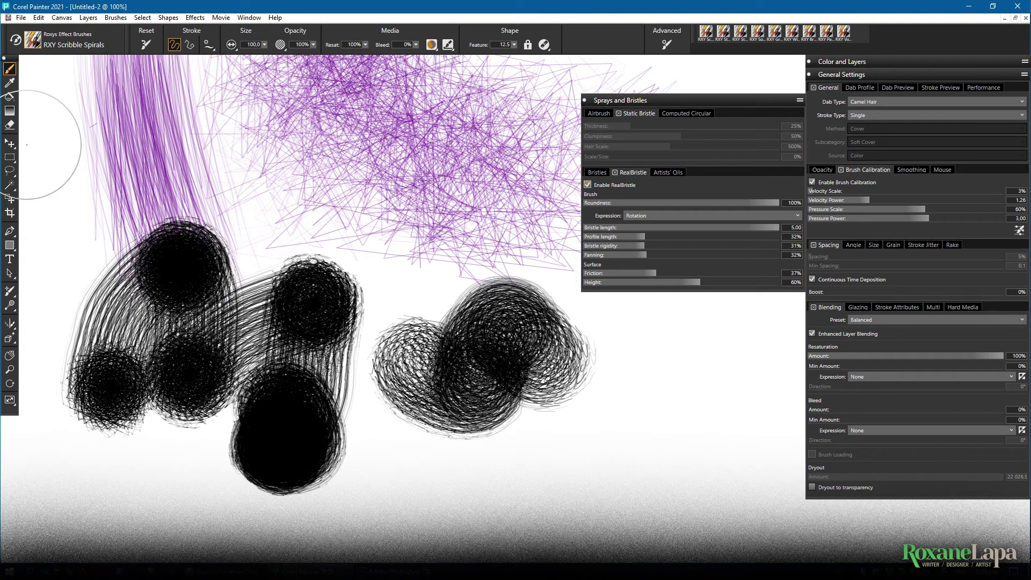
Lower bristle roundness to 13% and paint vertical and long horizontal test strokes.
left_click_drag(620, 203, 611, 203)
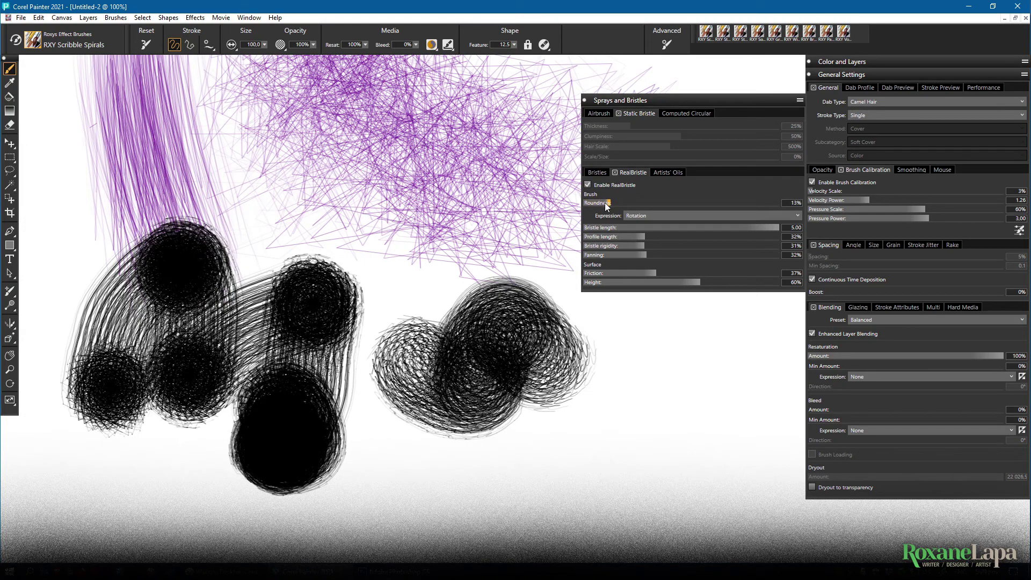
left_click_drag(636, 382, 654, 516)
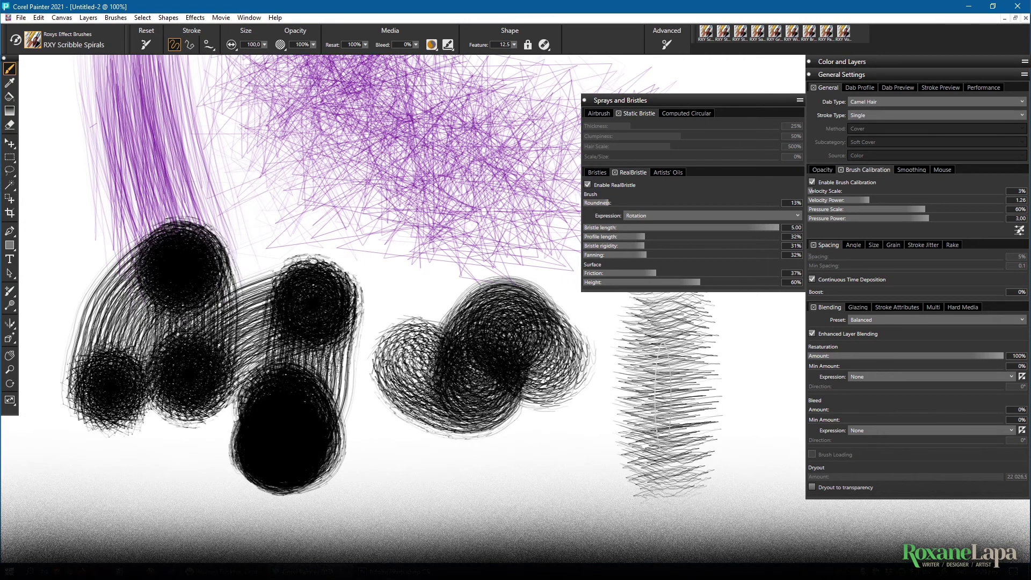
left_click_drag(645, 403, 593, 403)
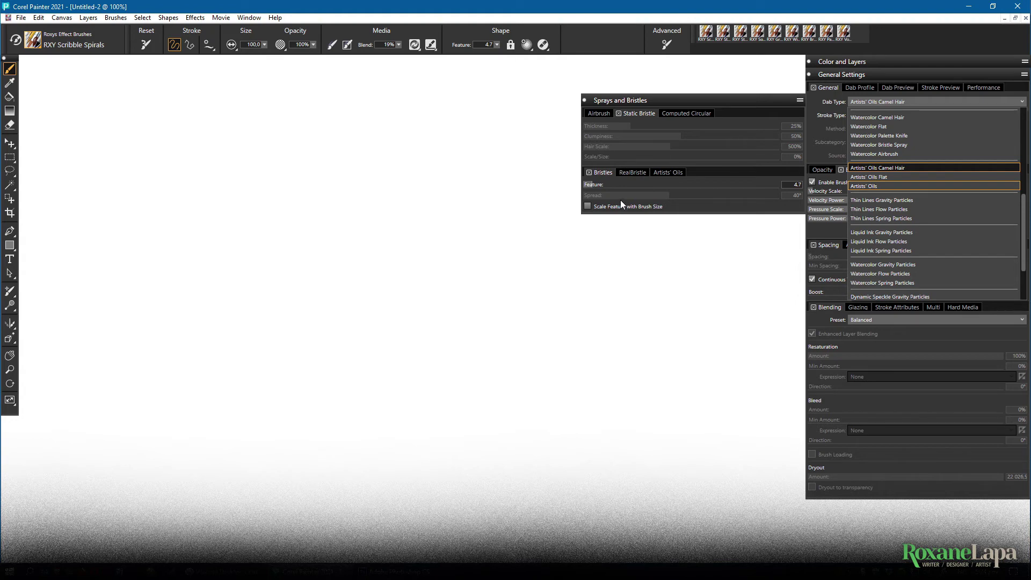
Raise Artists' Oils viscosity to 100% and paint a bristly teal stroke near top left.
left_click(629, 171)
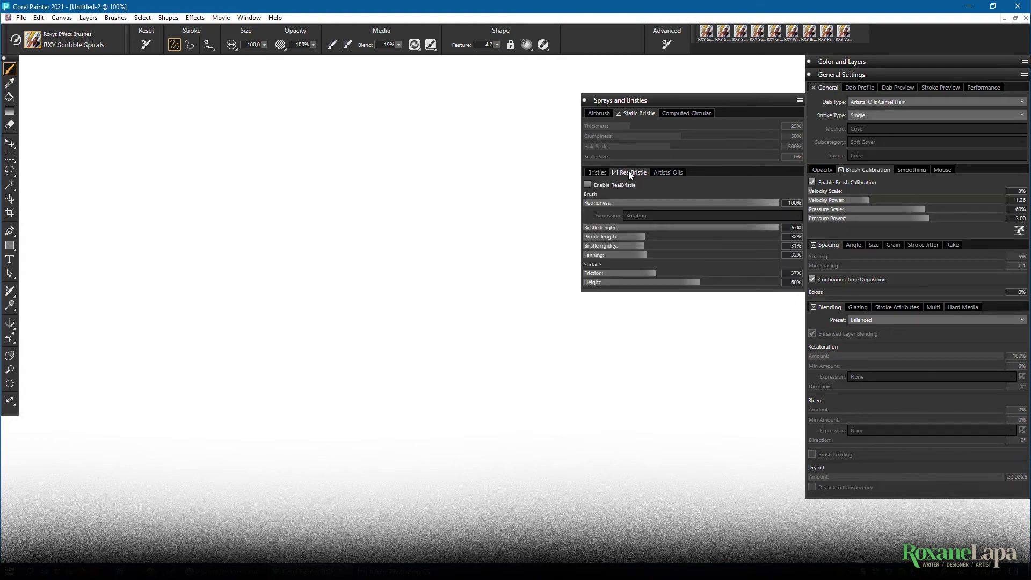
left_click(666, 172)
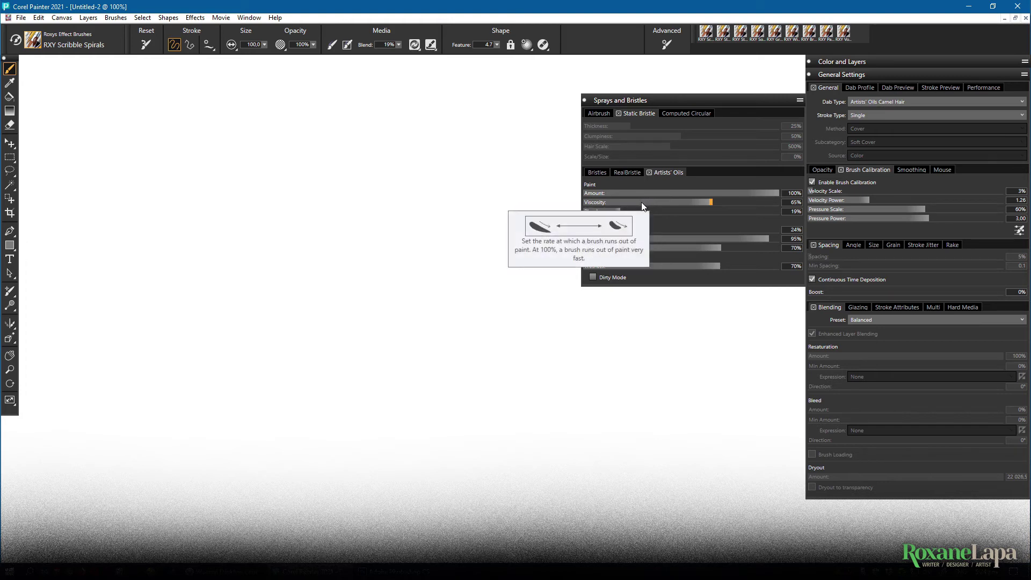
left_click_drag(710, 202, 778, 202)
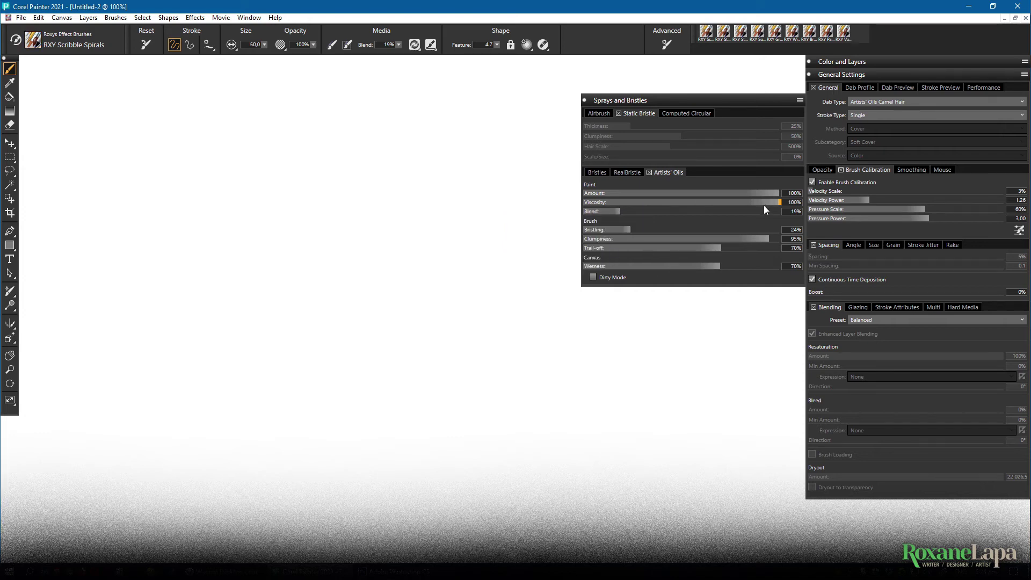
left_click_drag(155, 97, 155, 338)
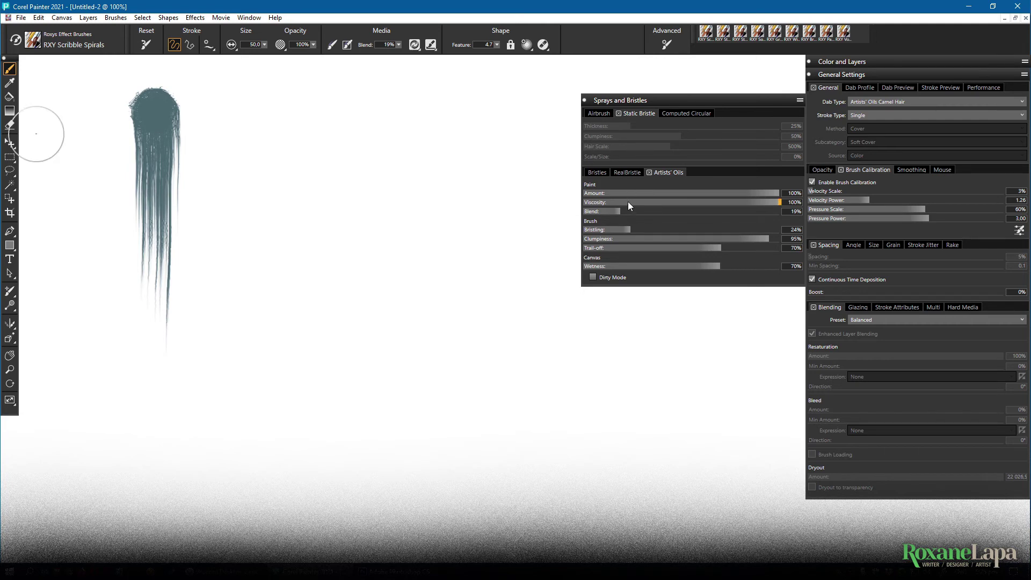
Drop viscosity to 0%, paint a thick teal stroke, then a smeared red stroke at 47% blend.
left_click(628, 202)
mouse_move(290, 116)
left_mouse_down()
mouse_move(233, 355)
mouse_move(332, 240)
mouse_move(436, 379)
mouse_move(564, 419)
mouse_move(402, 105)
mouse_move(490, 256)
mouse_move(201, 338)
mouse_move(355, 403)
mouse_move(661, 330)
mouse_move(471, 187)
mouse_move(339, 210)
mouse_move(483, 467)
mouse_move(499, 162)
mouse_move(590, 192)
mouse_move(661, 354)
mouse_move(636, 483)
mouse_move(479, 390)
mouse_move(200, 476)
mouse_move(185, 363)
mouse_move(319, 302)
mouse_move(201, 121)
mouse_move(338, 85)
mouse_move(580, 185)
mouse_move(612, 283)
mouse_move(645, 492)
mouse_move(304, 218)
mouse_move(97, 161)
mouse_move(186, 407)
mouse_move(581, 332)
left_mouse_up()
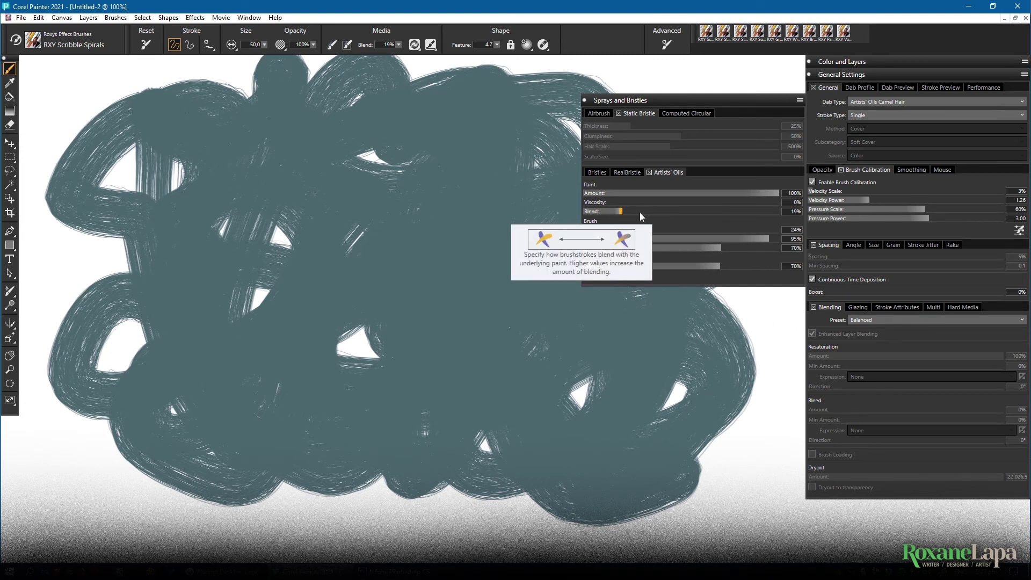
mouse_move(274, 137)
left_mouse_down()
mouse_move(282, 290)
mouse_move(494, 300)
mouse_move(548, 366)
left_mouse_up()
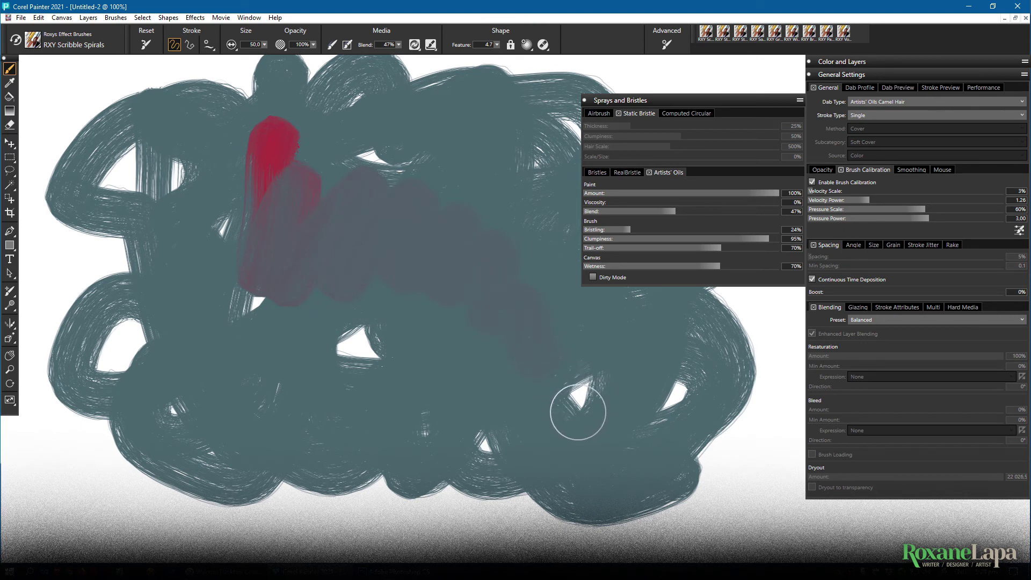
Set blend to 0% and paint solid opaque red strokes over the teal.
left_click(587, 211)
left_click_drag(399, 399, 378, 259)
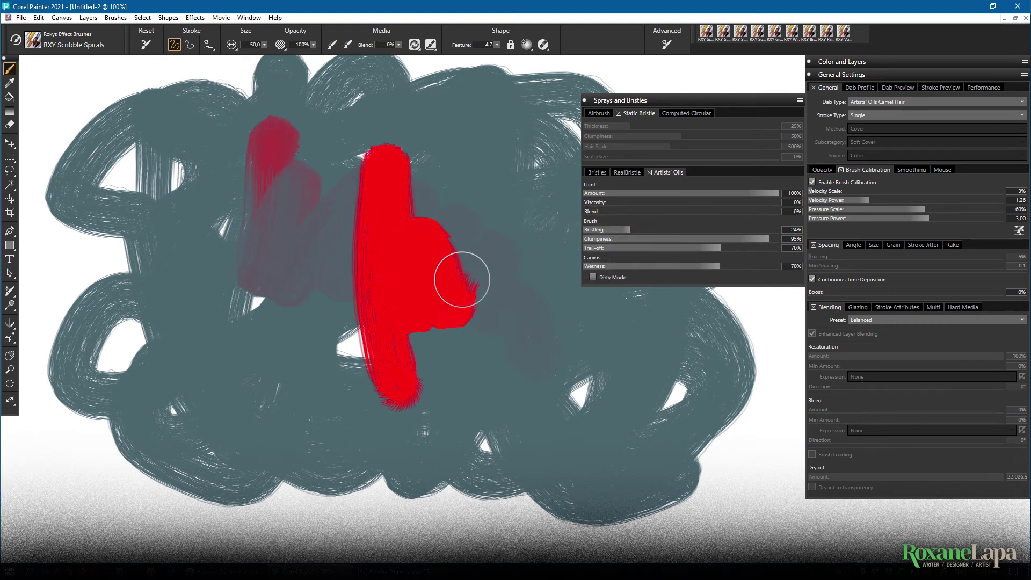
left_click_drag(472, 298, 633, 351)
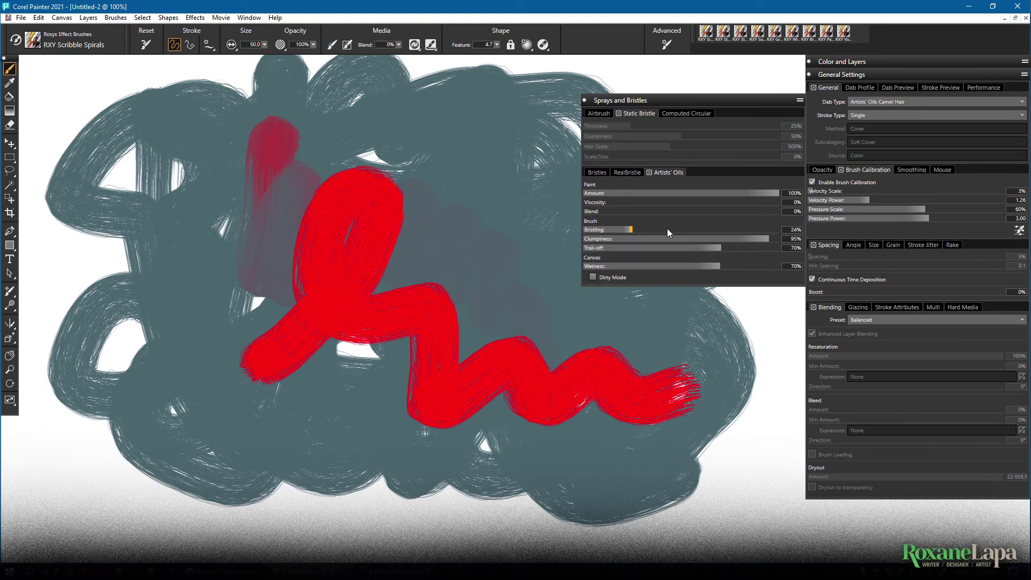
Paint red test strokes at bristling 70% and trail-off 10% then 76%.
left_click_drag(667, 228, 721, 230)
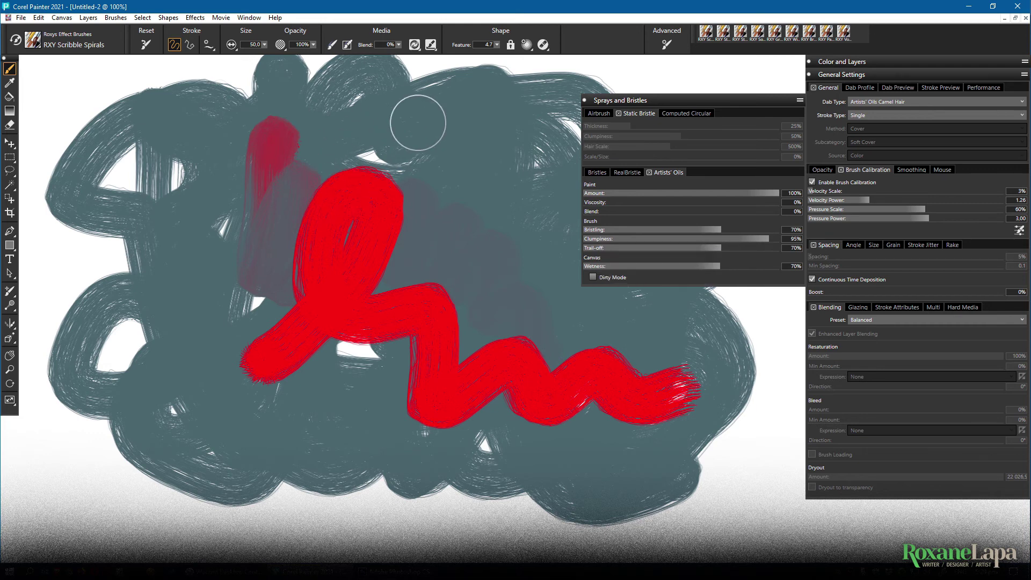
left_click_drag(467, 81, 580, 315)
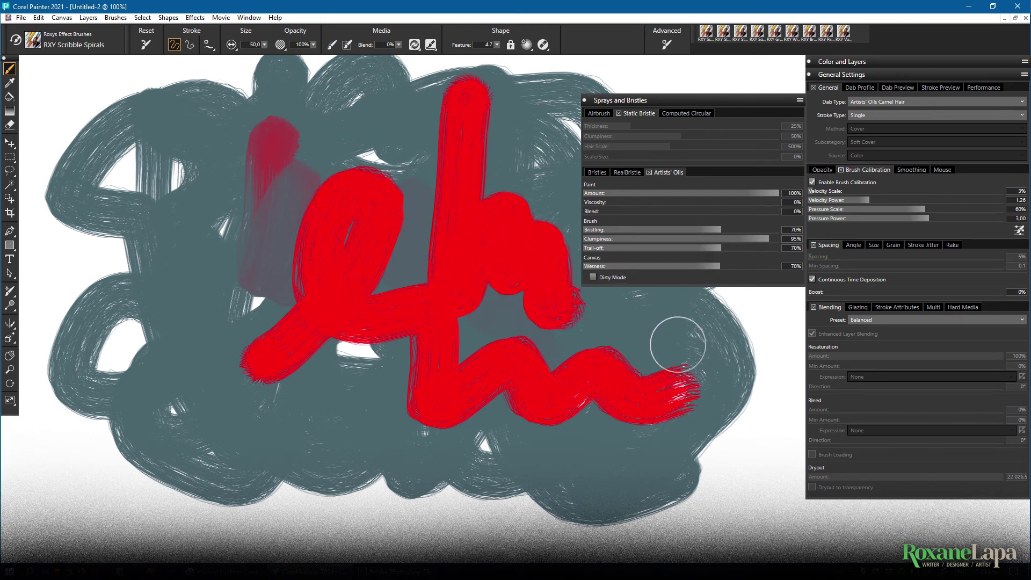
left_click(602, 247)
left_click_drag(202, 234, 370, 447)
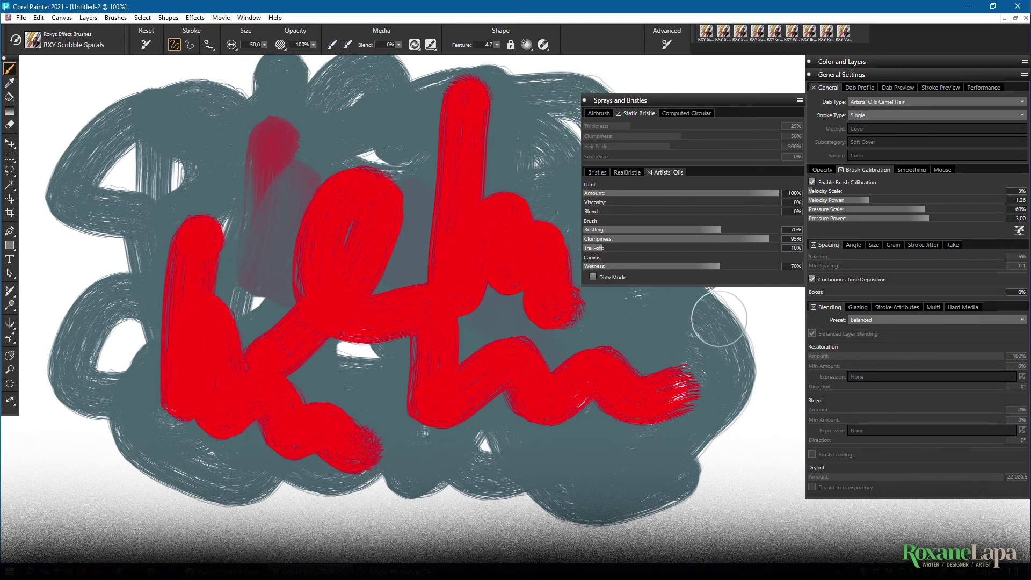
left_click(729, 247)
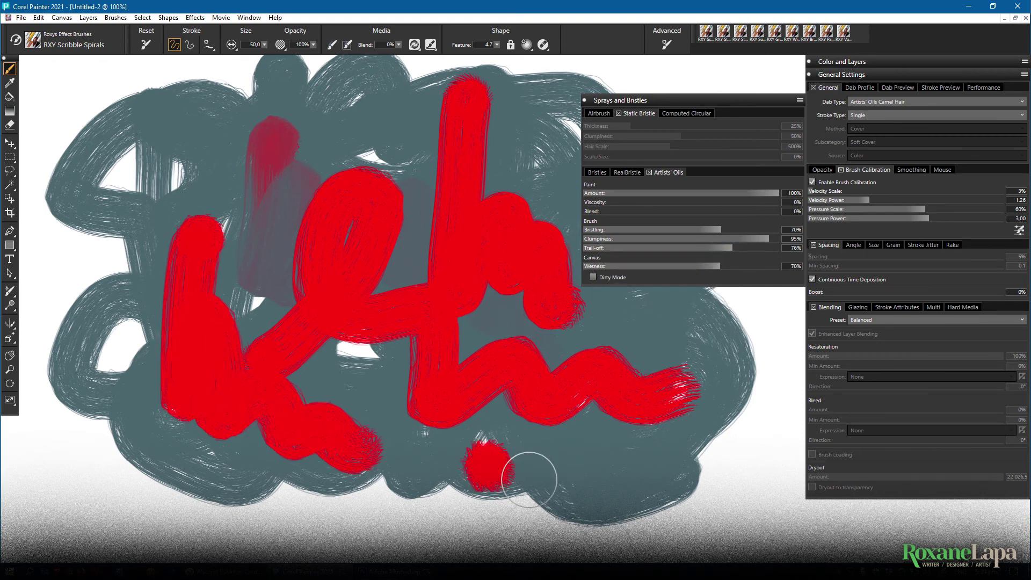
left_click_drag(483, 460, 620, 306)
Paint two dark blue vertical strokes with clumpiness dropped to 0%, undoing a blending stroke.
left_click_drag(368, 84, 371, 395)
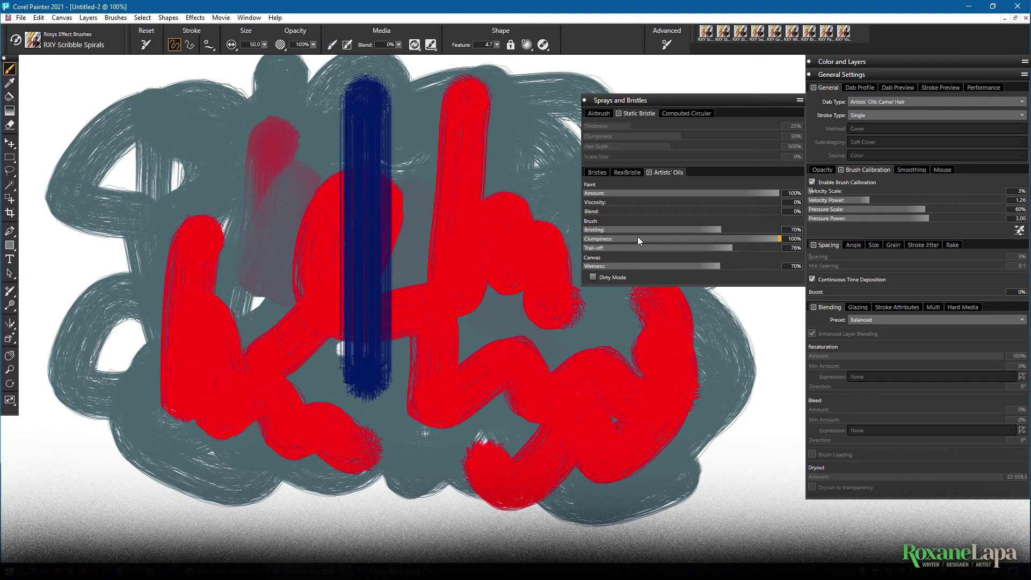
left_click_drag(637, 239, 616, 239)
left_click_drag(455, 71, 459, 407)
left_click_drag(543, 311, 661, 404)
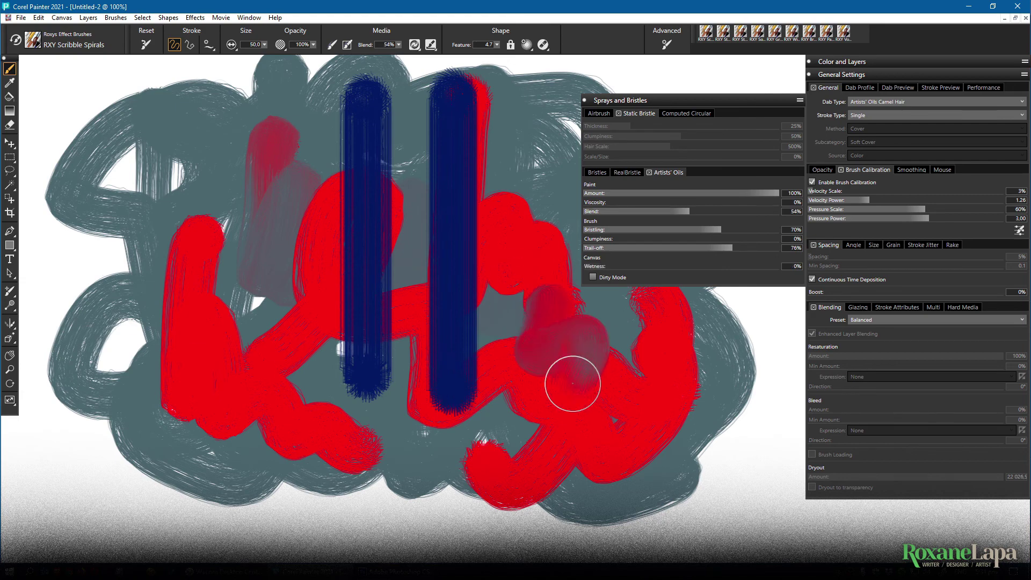
key("ctrl+z")
Raise wetness to 100% and paint a greyish blending stroke out of the red blob.
left_click_drag(586, 266, 780, 266)
left_click_drag(572, 319, 712, 491)
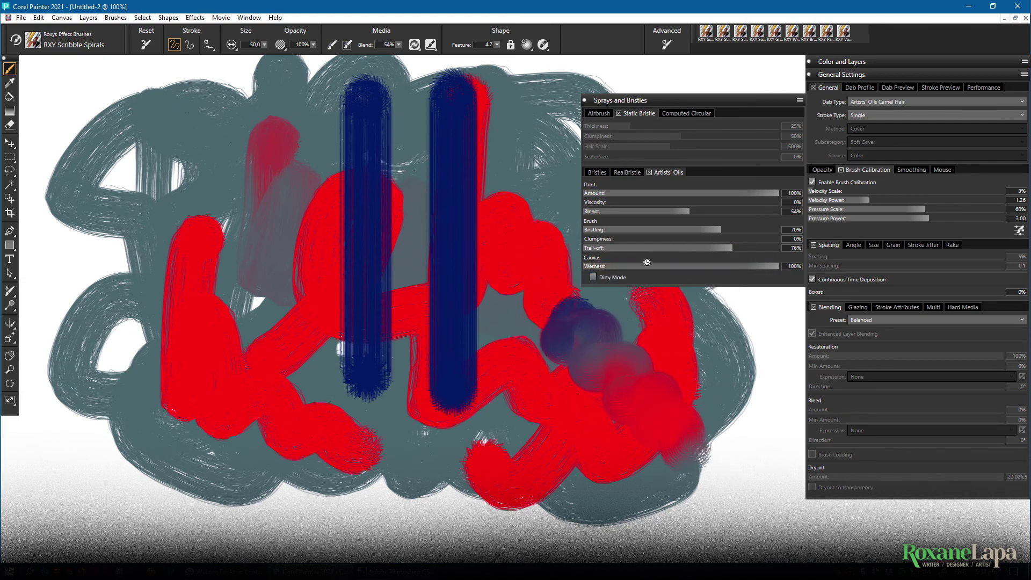
key("ctrl+z")
mouse_move(585, 266)
left_mouse_down()
mouse_move(531, 326)
mouse_move(685, 460)
left_mouse_up()
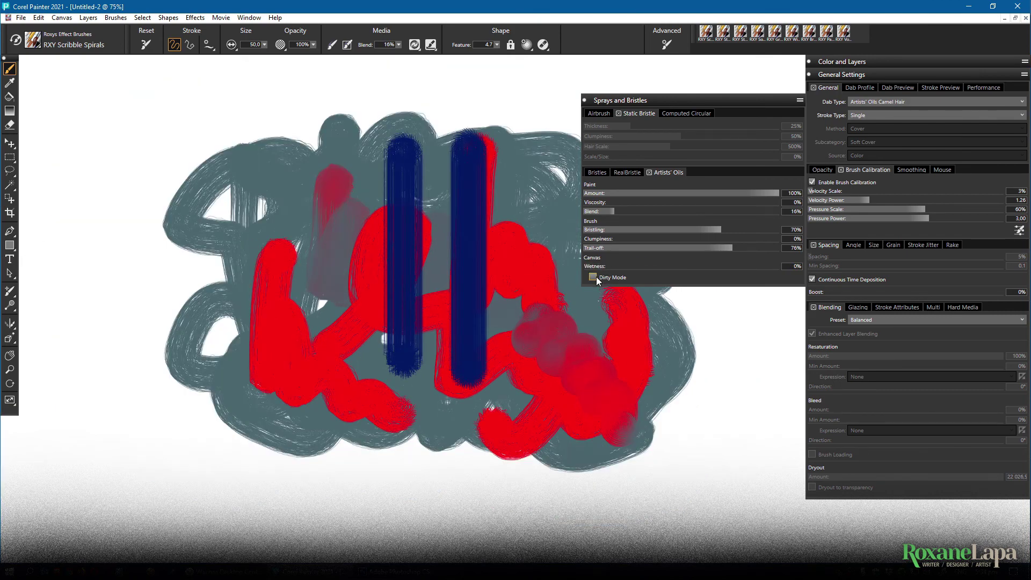
Enable Dirty Mode and paint a dark blue vertical stroke dragging red paint along.
left_click(594, 277)
mouse_move(542, 83)
left_mouse_down()
mouse_move(535, 342)
mouse_move(387, 532)
left_mouse_up()
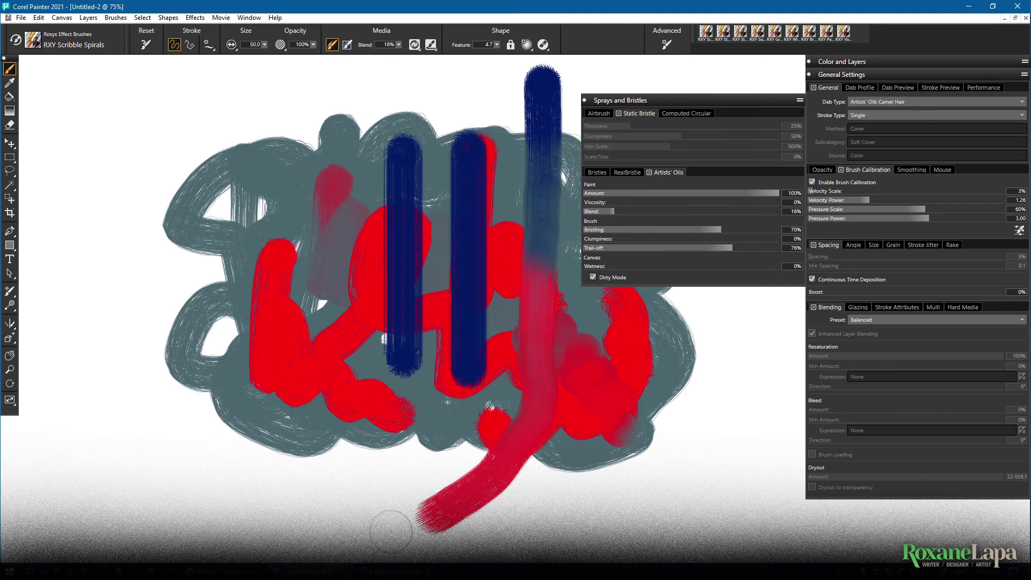
left_click(898, 101)
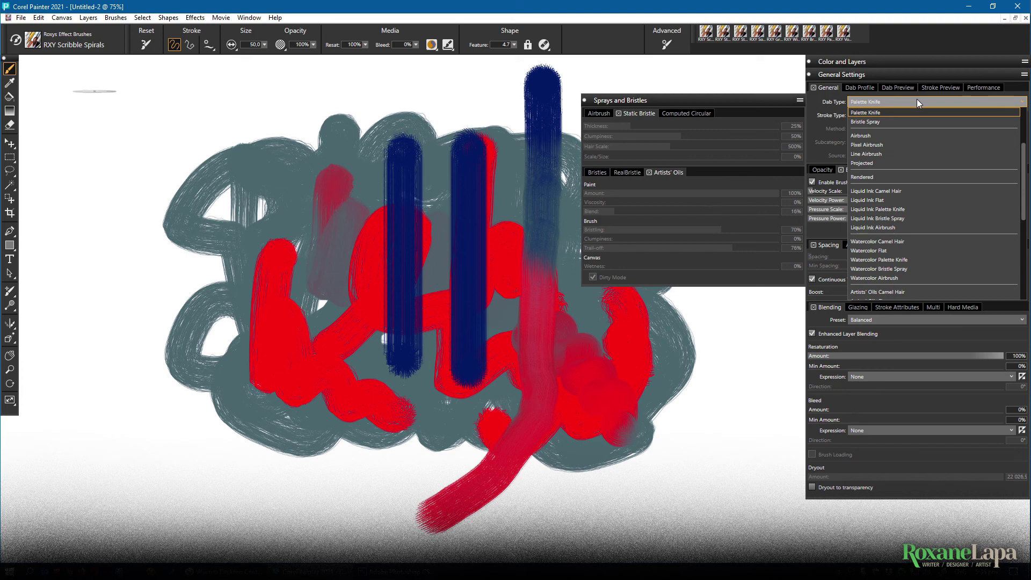
Switch to the Palette Knife dab and paint dark blue knife strokes at feature 0.3.
left_click(601, 172)
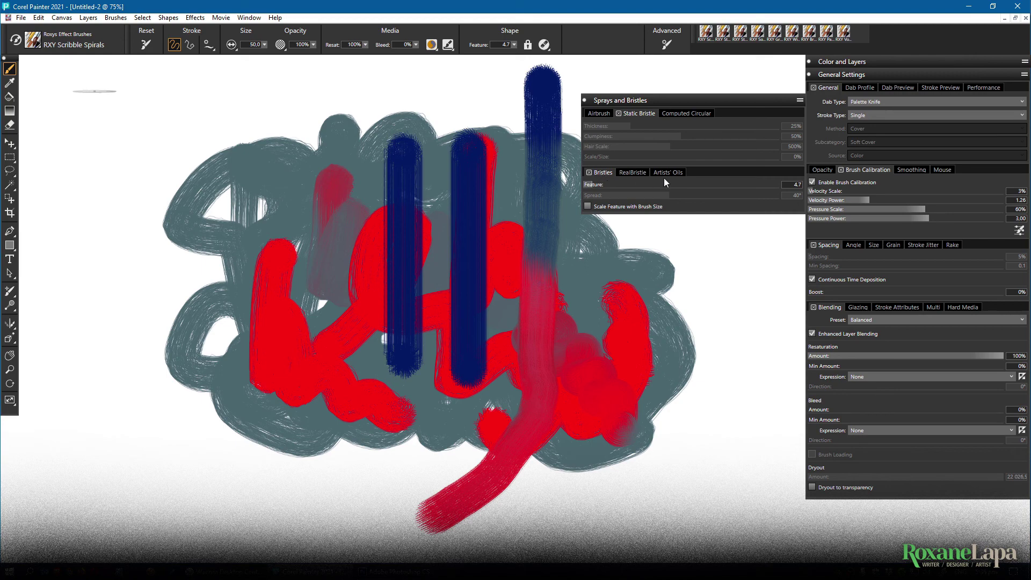
left_click(691, 186)
left_click_drag(283, 104, 281, 193)
left_click_drag(322, 105, 338, 161)
Paint bristly blue knife strokes at feature 5.5.
left_click(609, 186)
left_click_drag(206, 110, 238, 241)
left_click_drag(233, 145, 225, 242)
left_click_drag(210, 129, 230, 238)
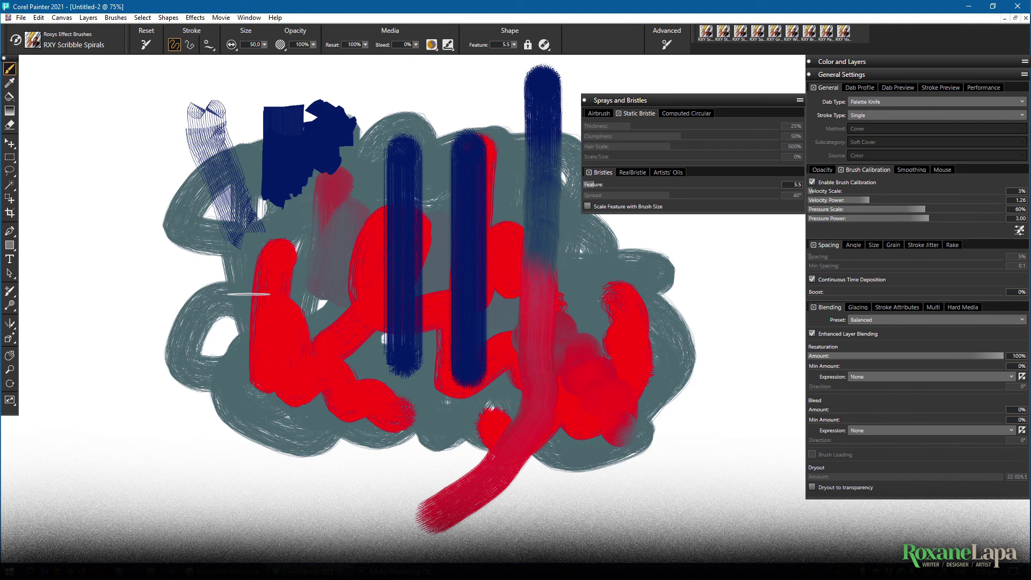
left_click(633, 172)
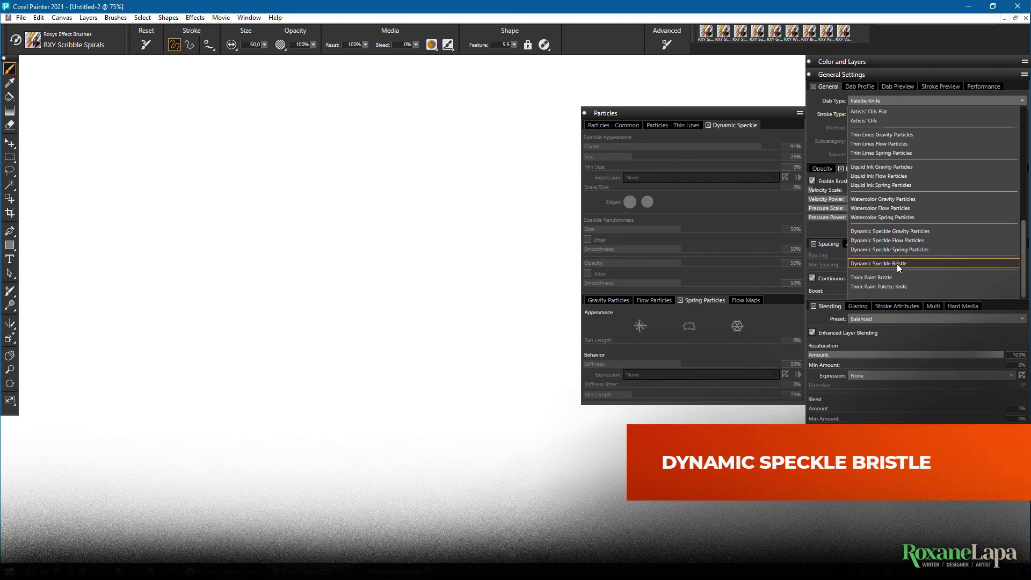
Switch to the Dynamic Speckle Bristle dab and paint a blue scribble test stroke.
left_click(897, 264)
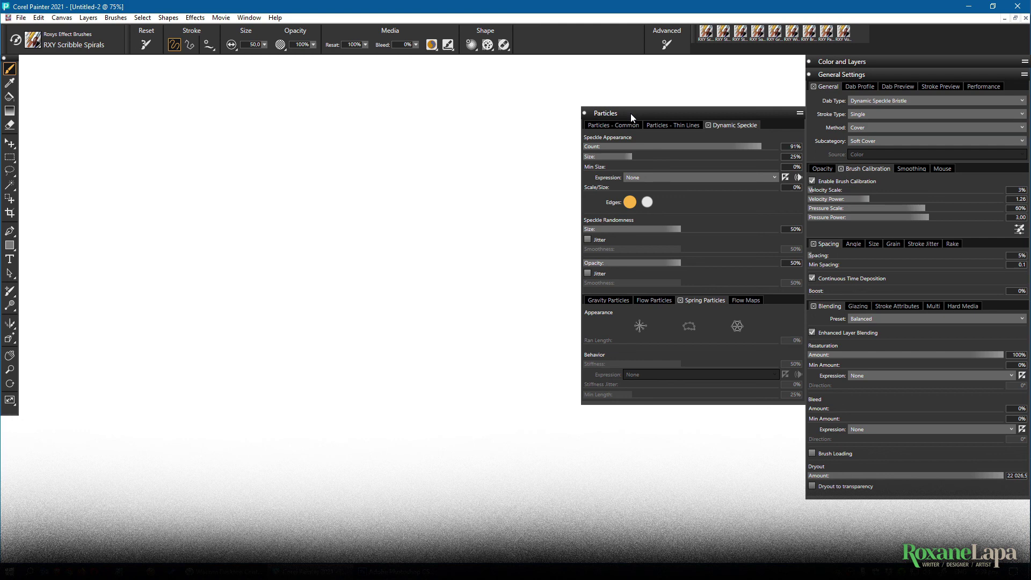
left_click_drag(629, 157, 653, 156)
left_click_drag(254, 162, 419, 306)
Paint a thick blue zigzag at speckle count 95% and size 88%.
left_click_drag(729, 146, 767, 146)
left_click_drag(653, 157, 753, 157)
mouse_move(318, 121)
left_mouse_down()
mouse_move(375, 169)
mouse_move(487, 216)
left_mouse_up()
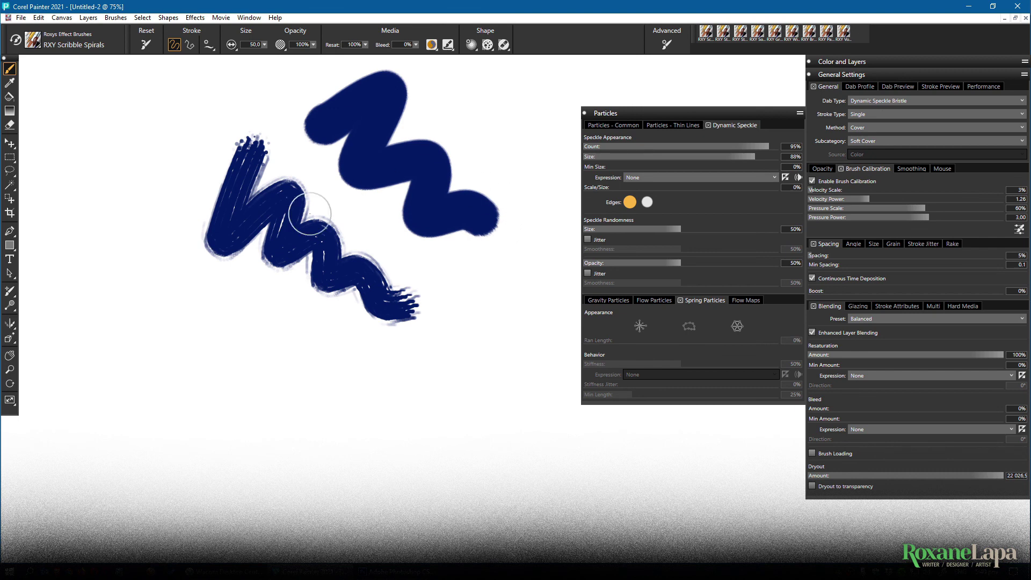
Drop speckle count to 50% and size 47%, then dab blue dots and a long diagonal stroke.
left_click_drag(765, 146, 681, 145)
left_click_drag(752, 157, 673, 156)
left_click(306, 375)
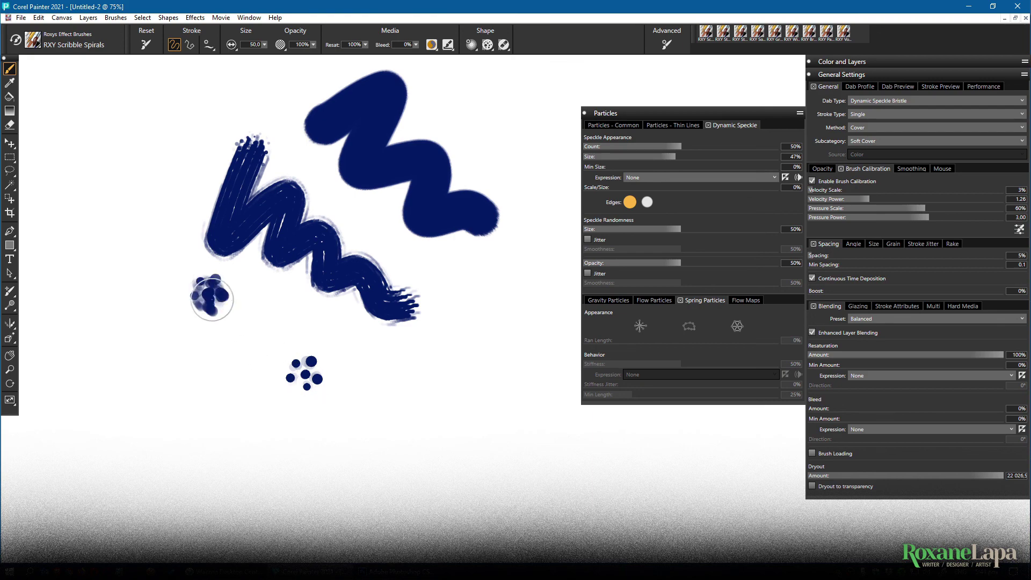
left_click_drag(206, 284, 330, 463)
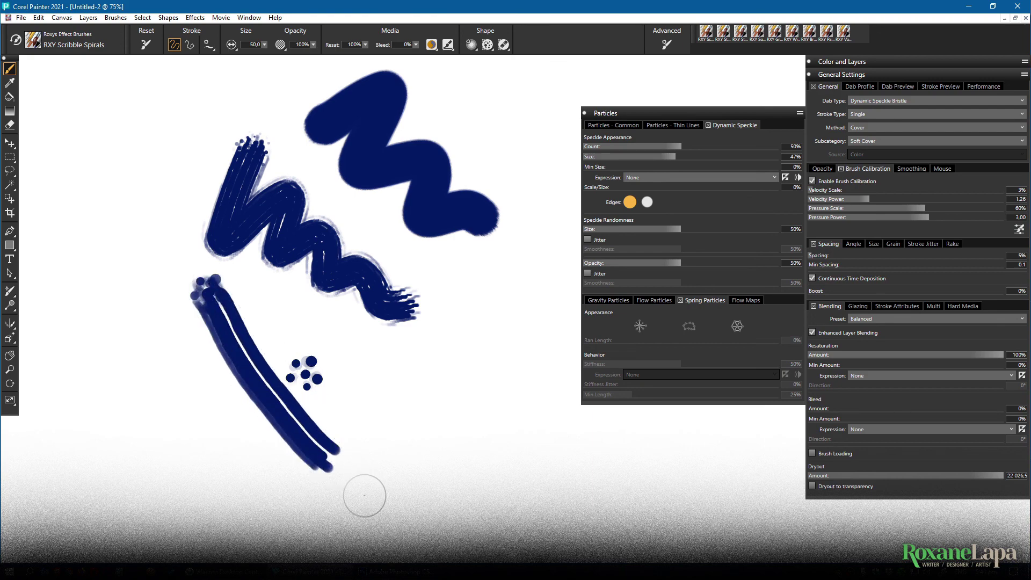